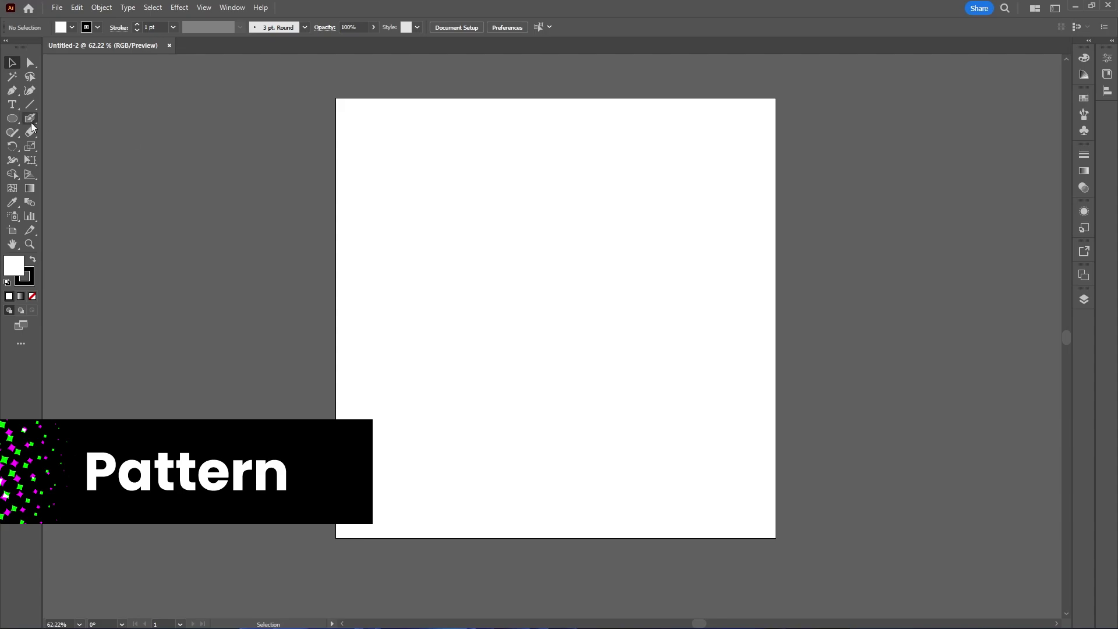
Draw an upright five-pointed star about 897 px wide and 853 px high, starting from the artboard's center
left_click(12, 119)
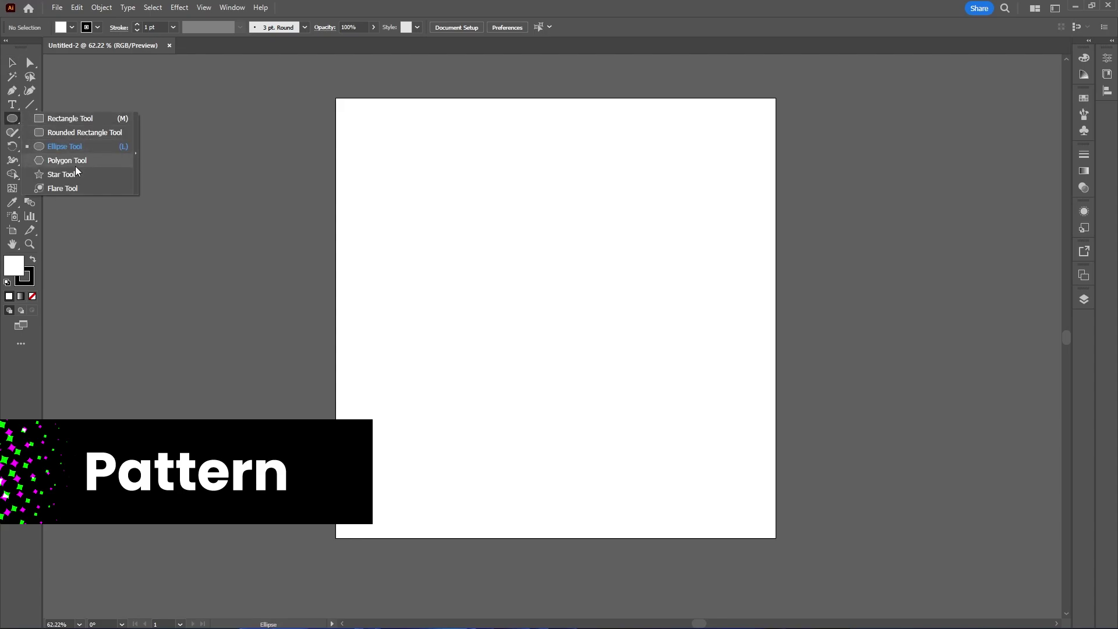
left_click(103, 174)
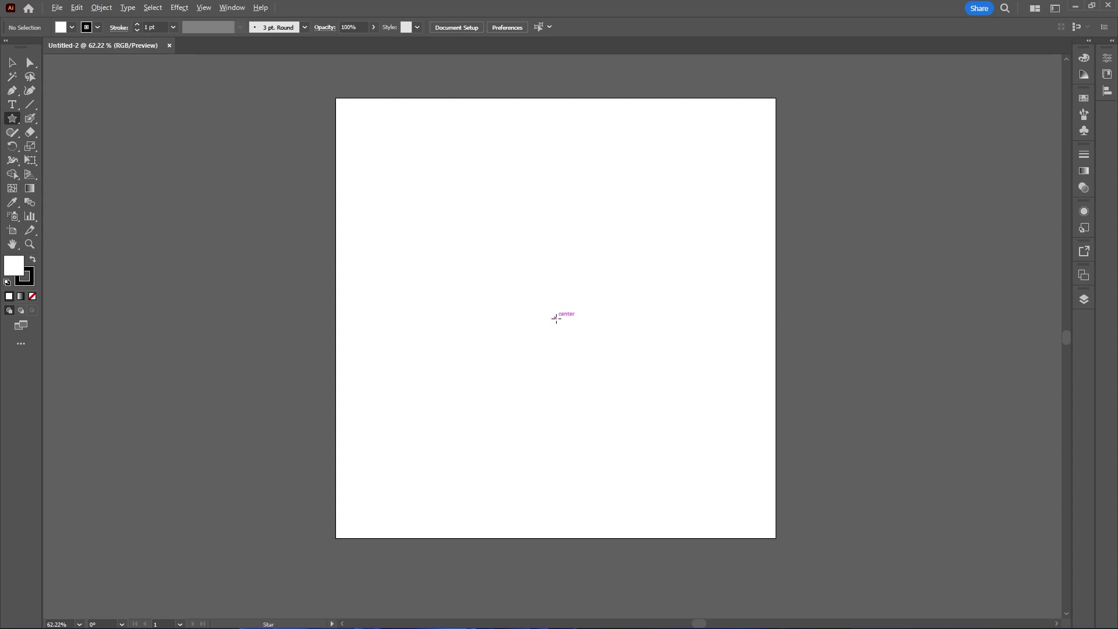
left_click_drag(555, 318, 585, 506)
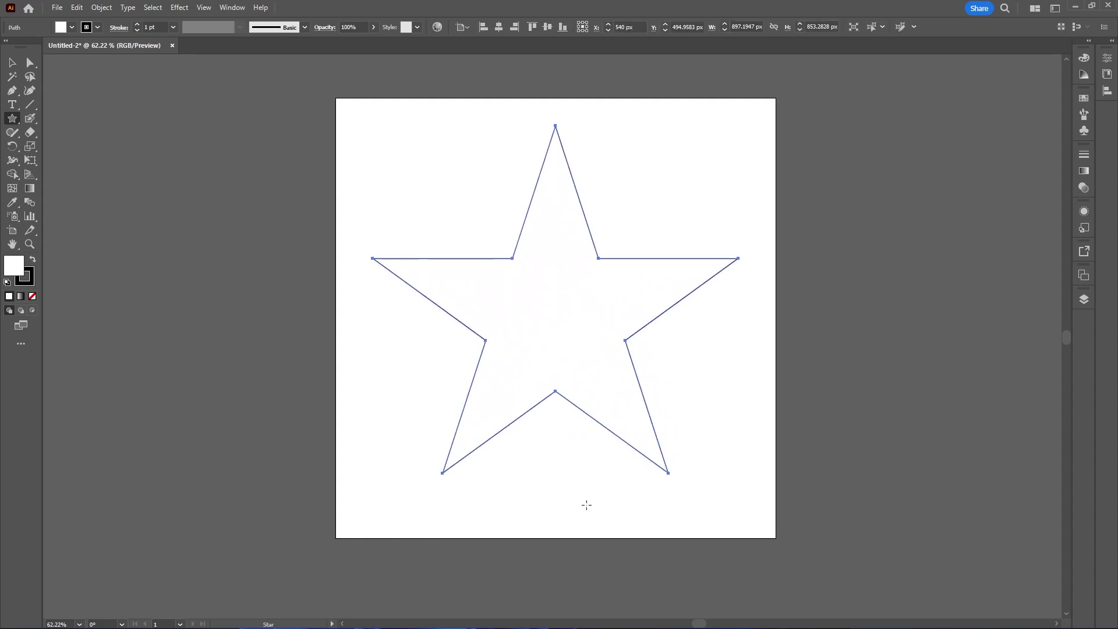
Open the Basic Graphics_Dots pattern library and place it enlarged beside the artboard so all its swatches show
left_click(74, 27)
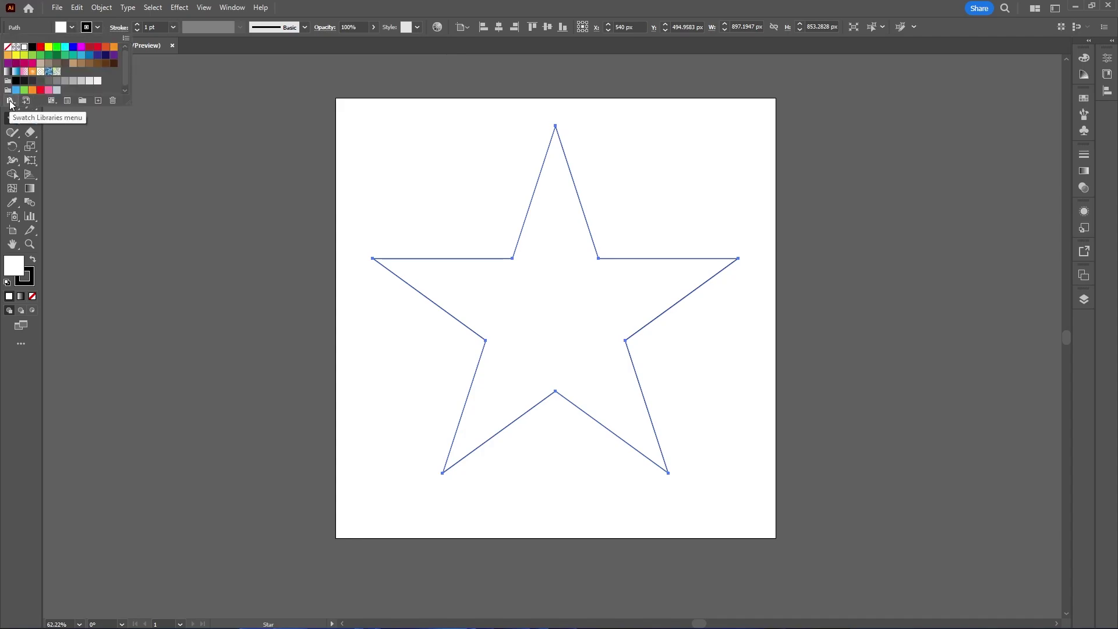
left_click(10, 104)
mouse_move(58, 239)
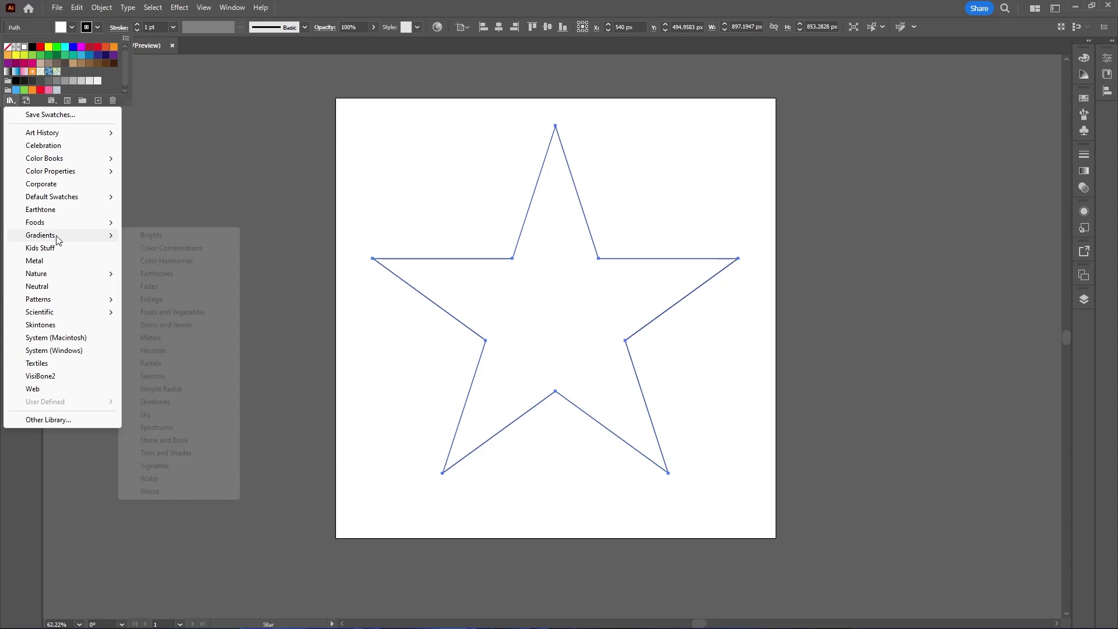
mouse_move(64, 301)
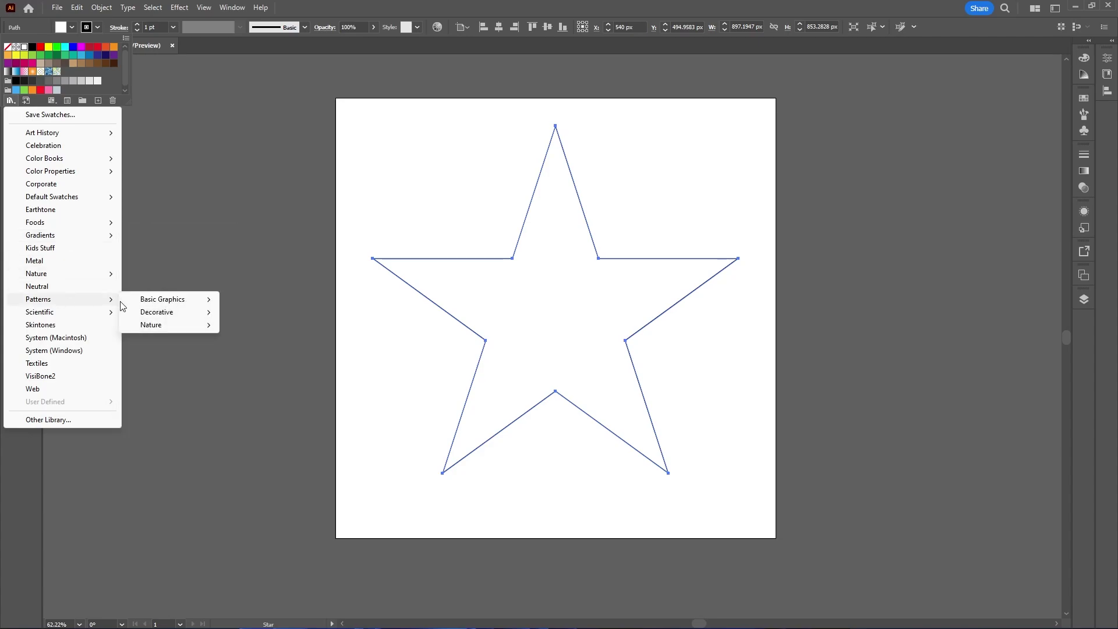
mouse_move(142, 302)
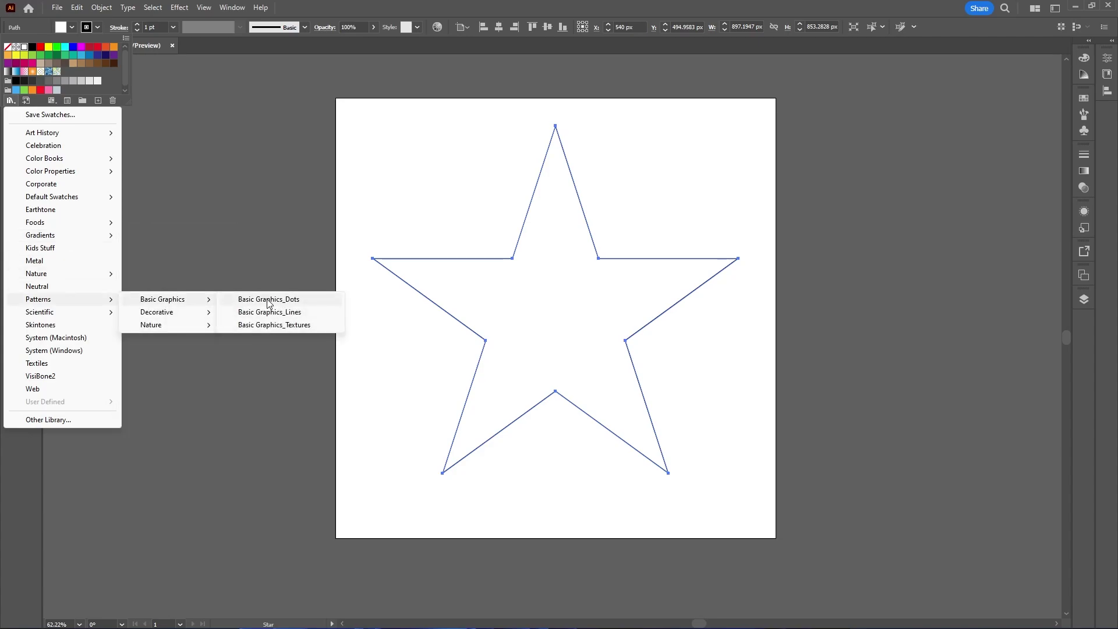
left_click(303, 300)
left_click(236, 94)
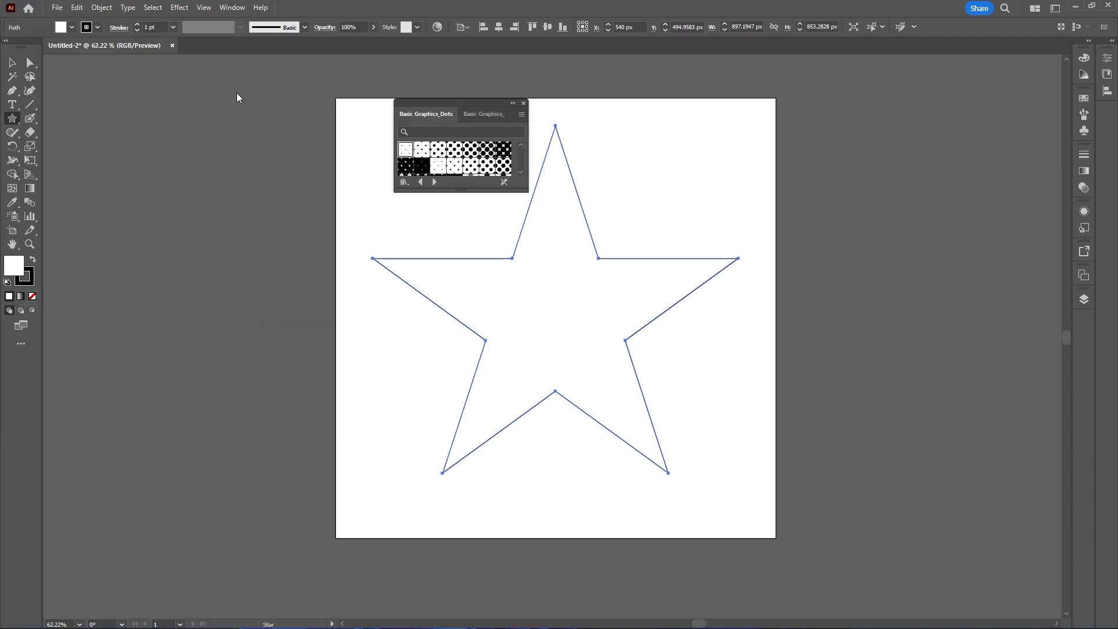
left_click_drag(442, 104, 177, 81)
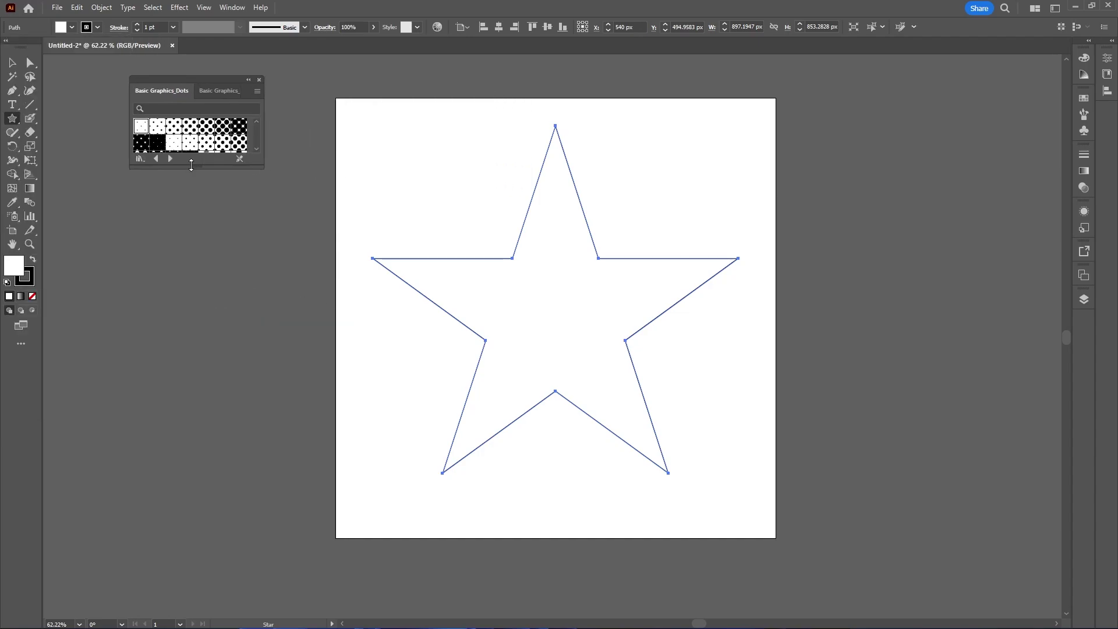
left_click_drag(191, 165, 195, 212)
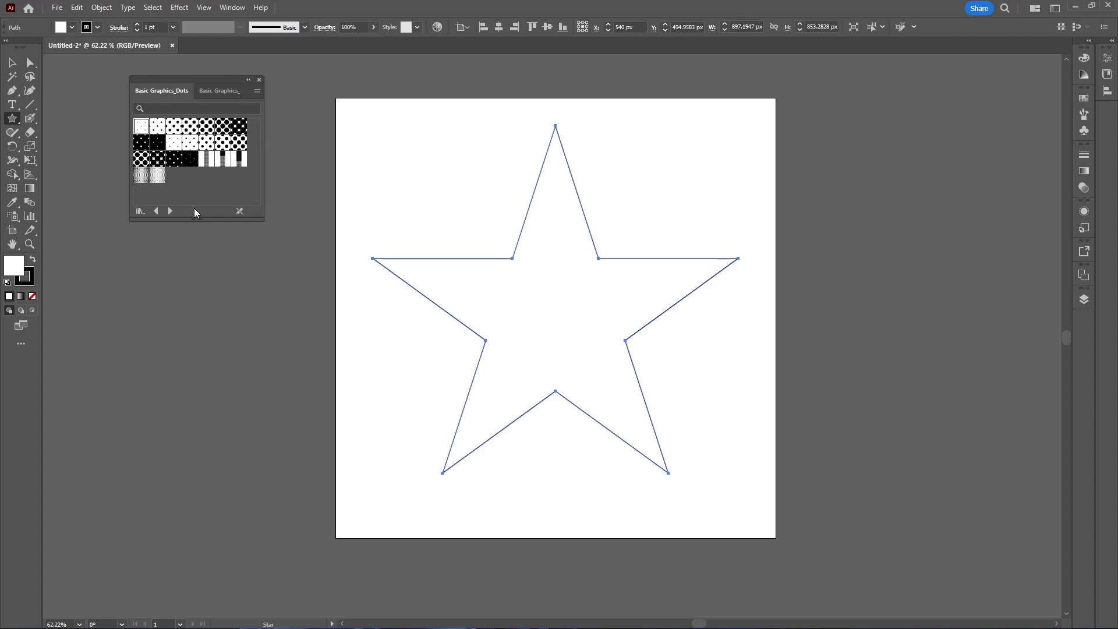
left_click(256, 92)
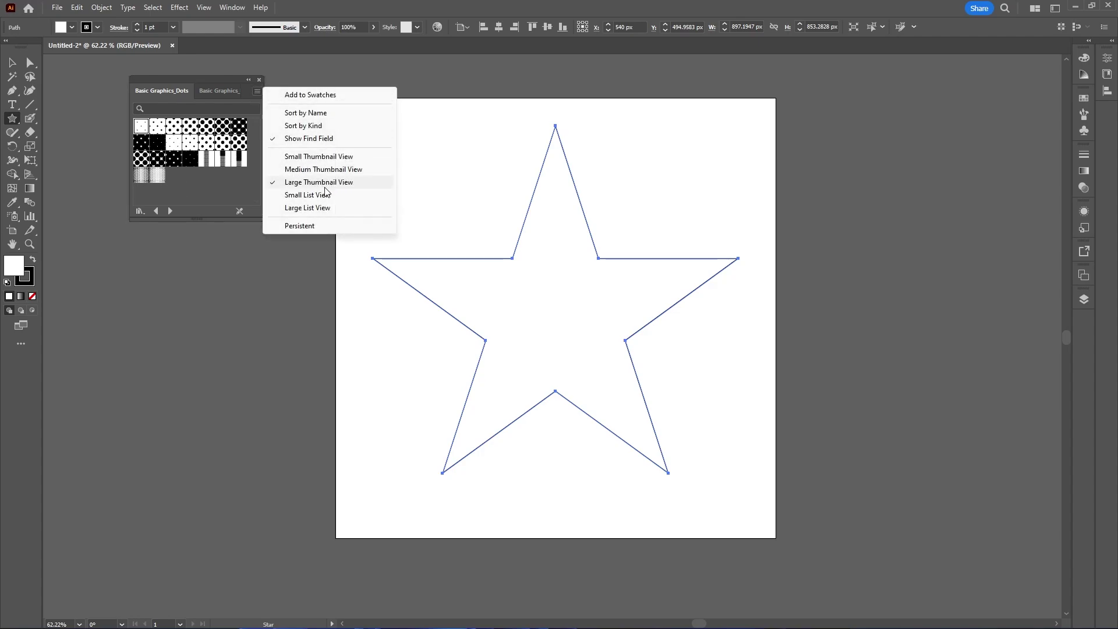
left_click(224, 176)
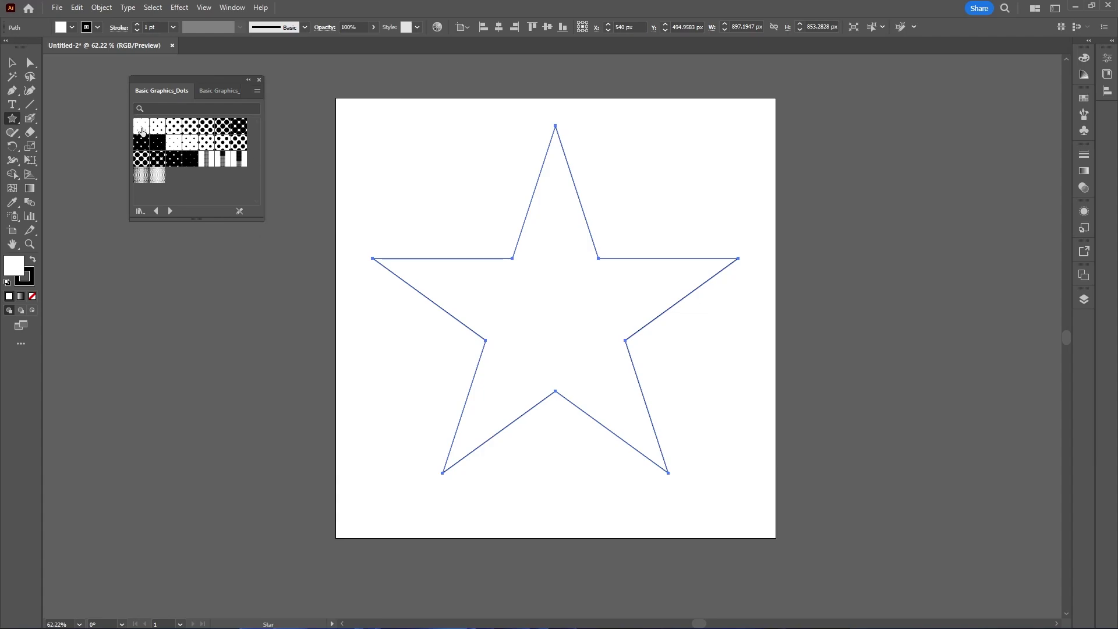
Try several dot patterns on the star, settle on the 10 dpi 30% fill, and set the stroke to none
left_click(142, 132)
left_click(158, 128)
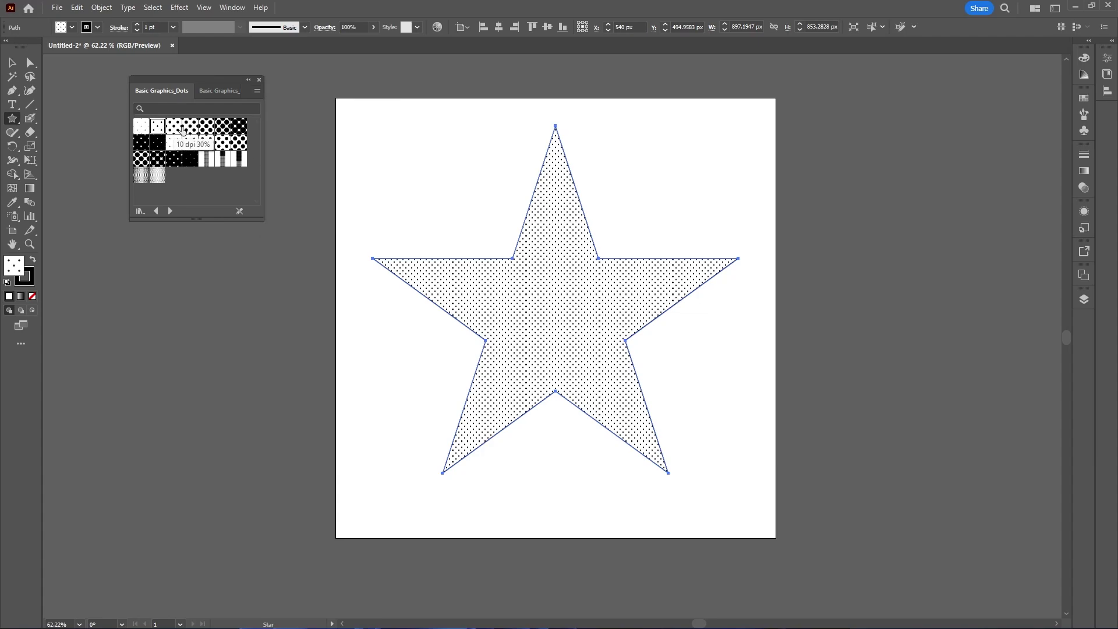
left_click(174, 127)
left_click(188, 132)
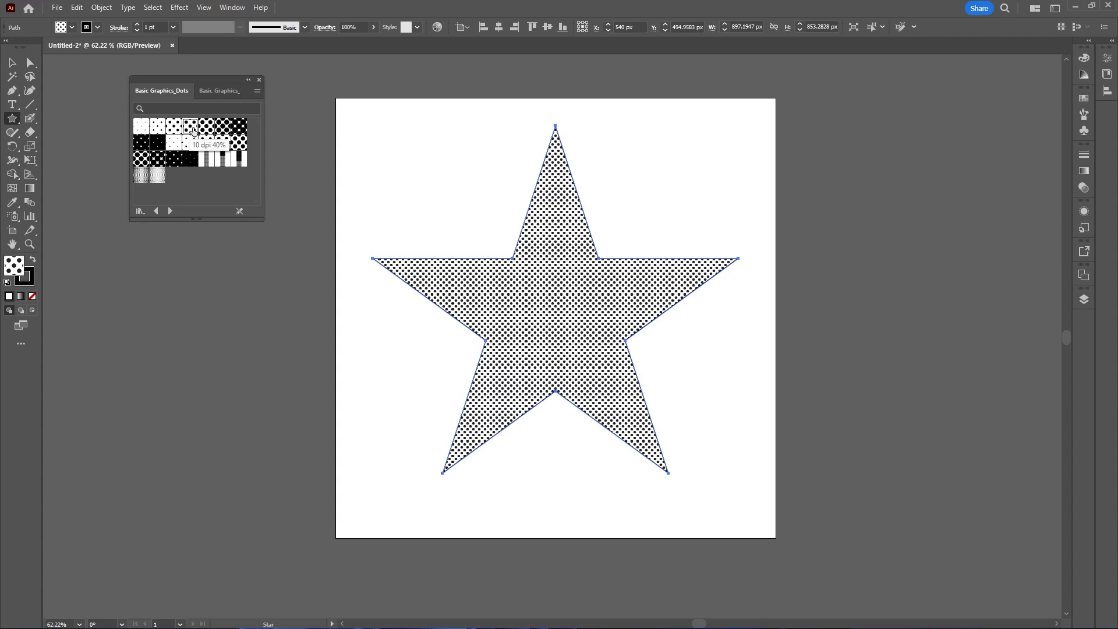
left_click(176, 134)
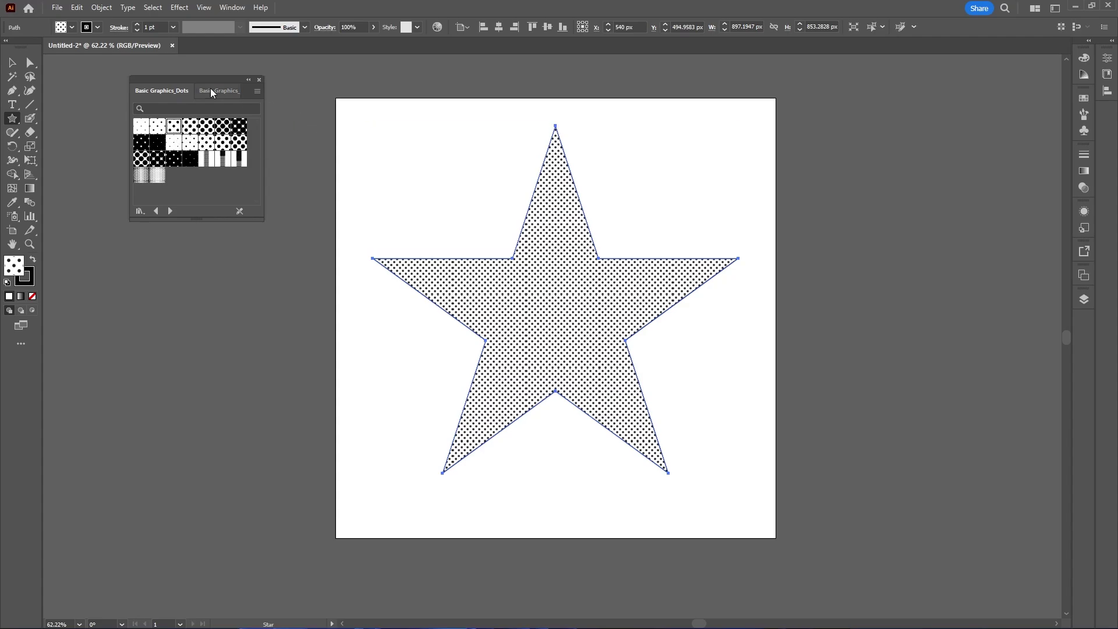
left_click(98, 28)
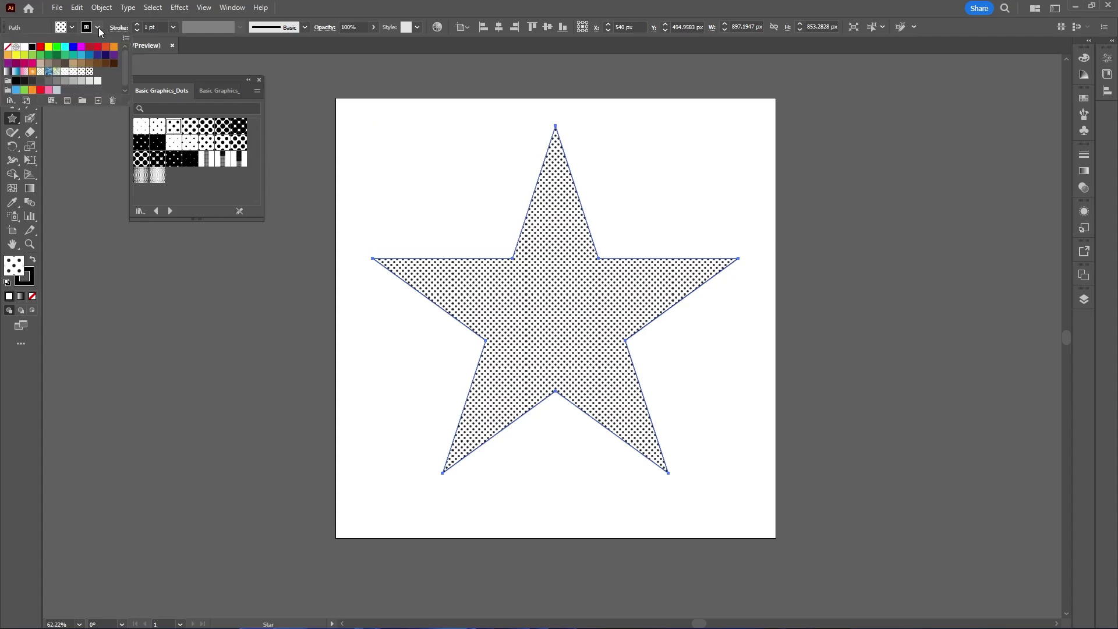
left_click(7, 48)
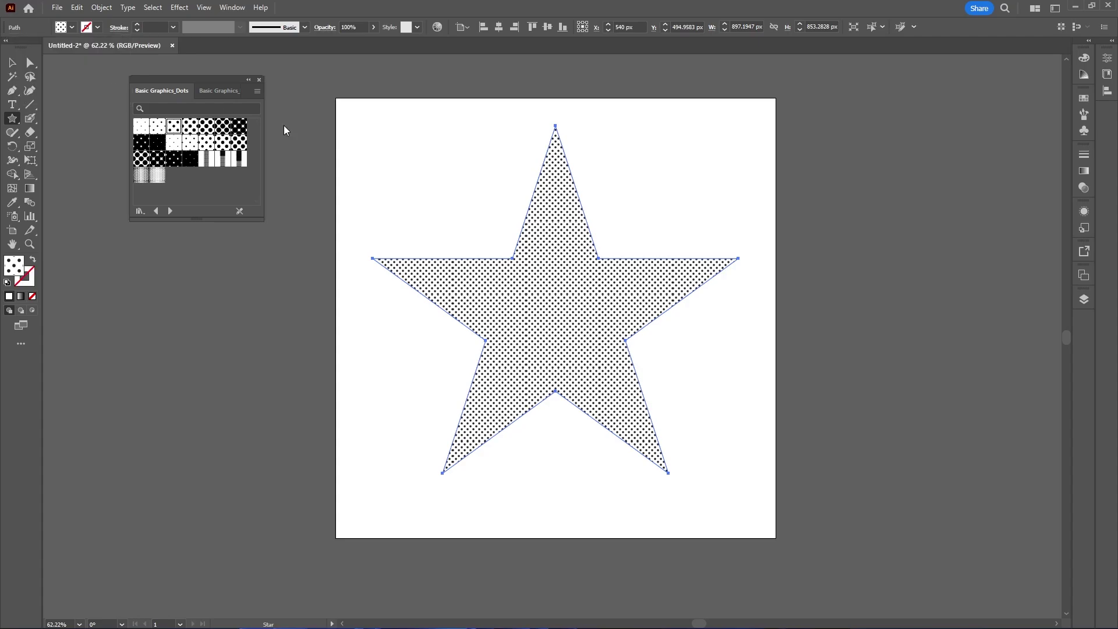
Offset the star's path inward with miter joins to make an inner star about 589 px wide
left_click(101, 7)
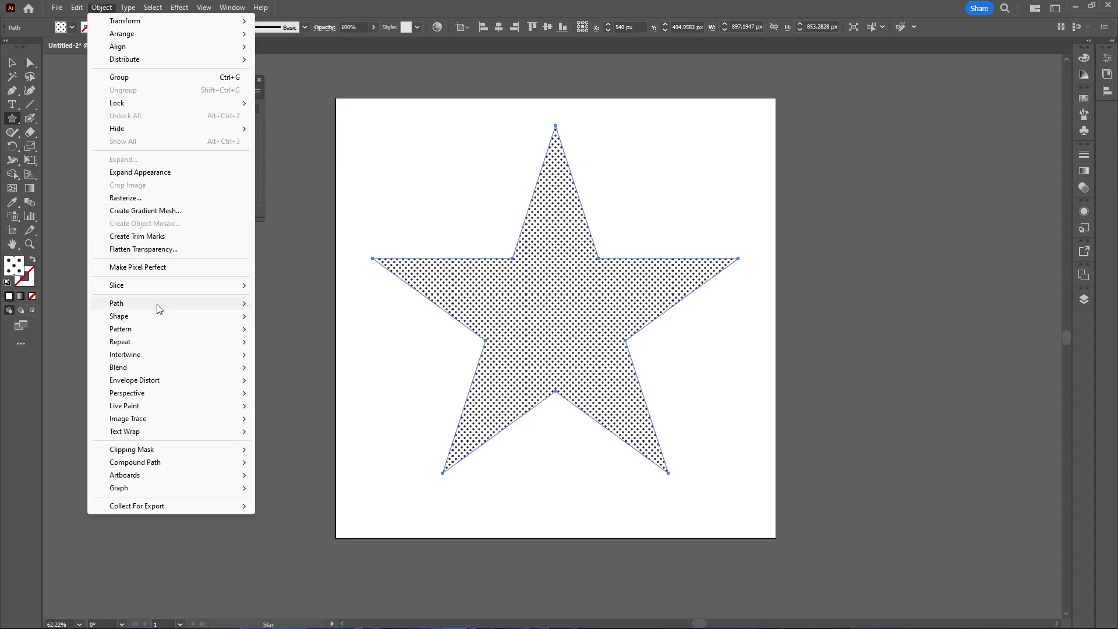
mouse_move(159, 309)
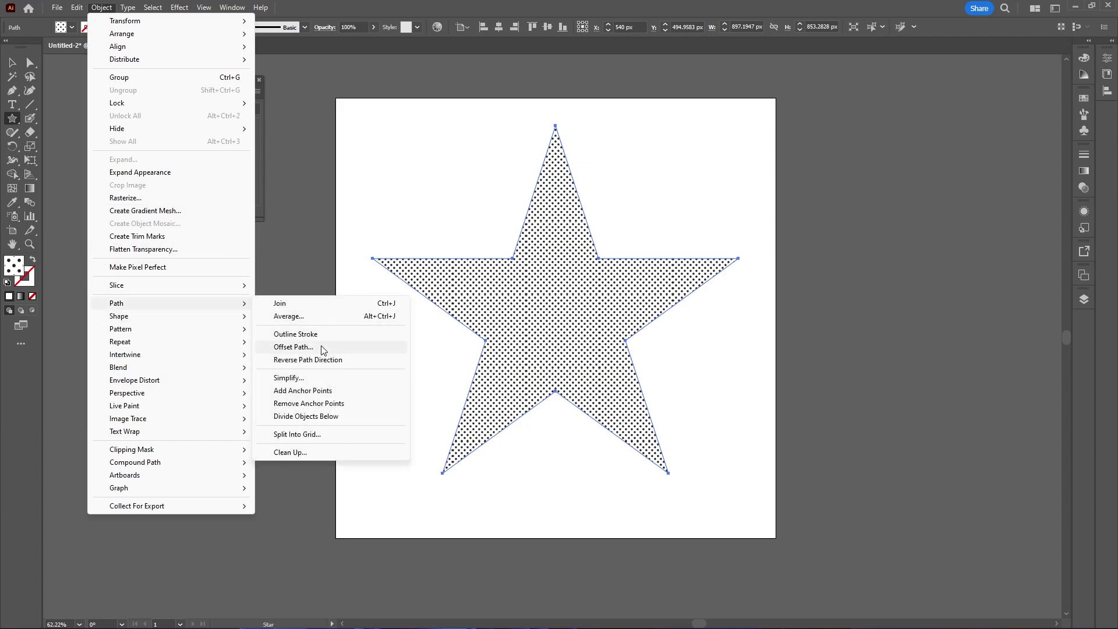
left_click(293, 347)
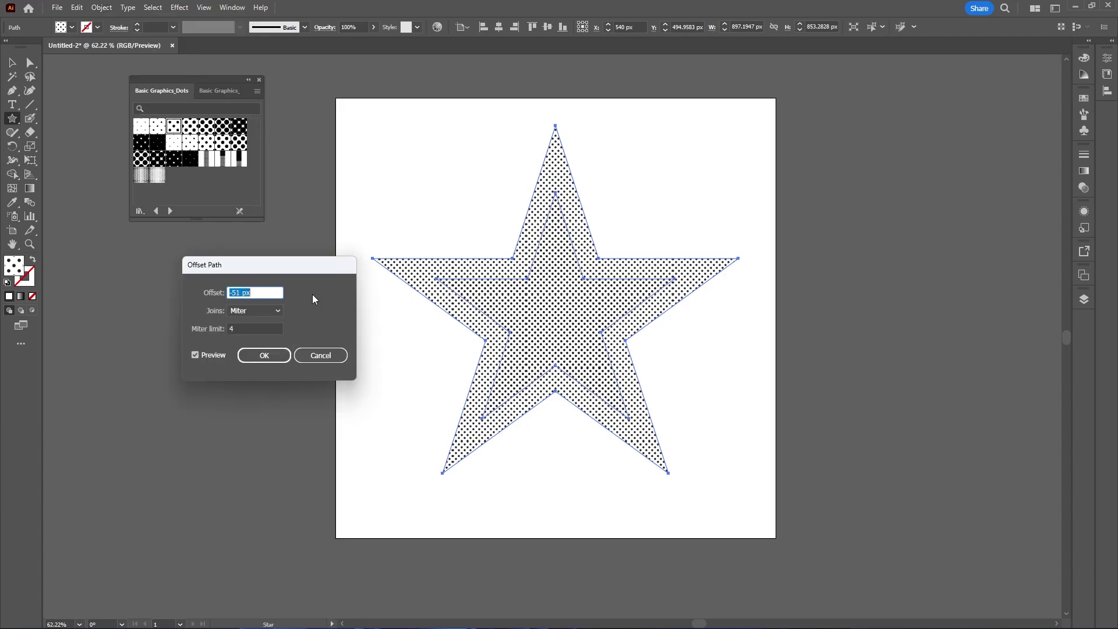
key("Down")
left_click(265, 356)
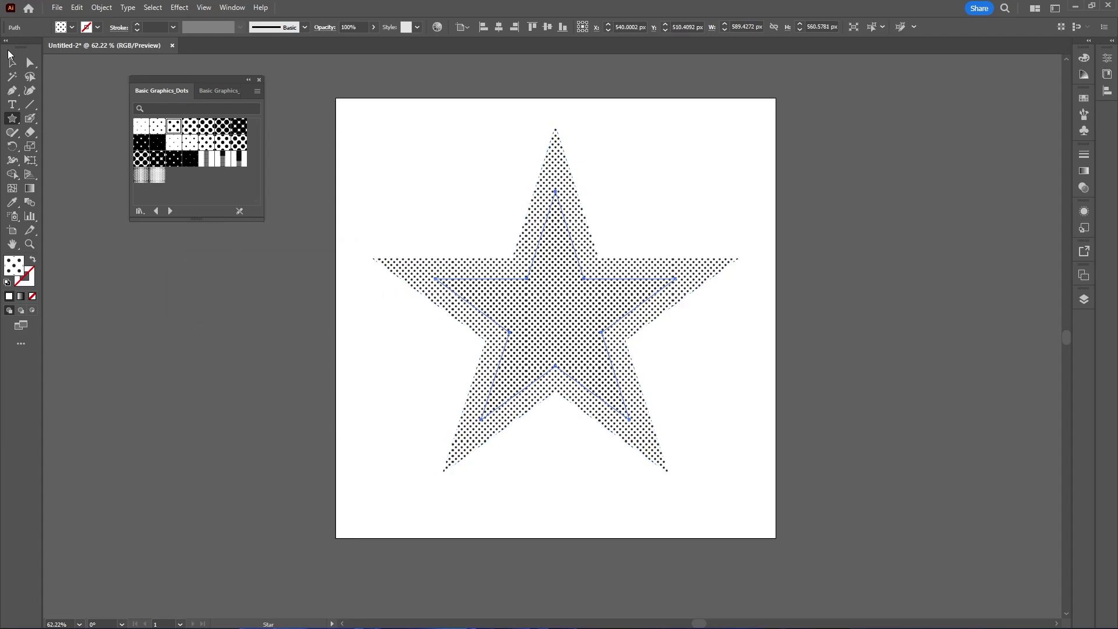
Combine the outer and inner stars into a compound path so the dot pattern fills only the outline band
left_click(13, 62)
left_click(709, 271)
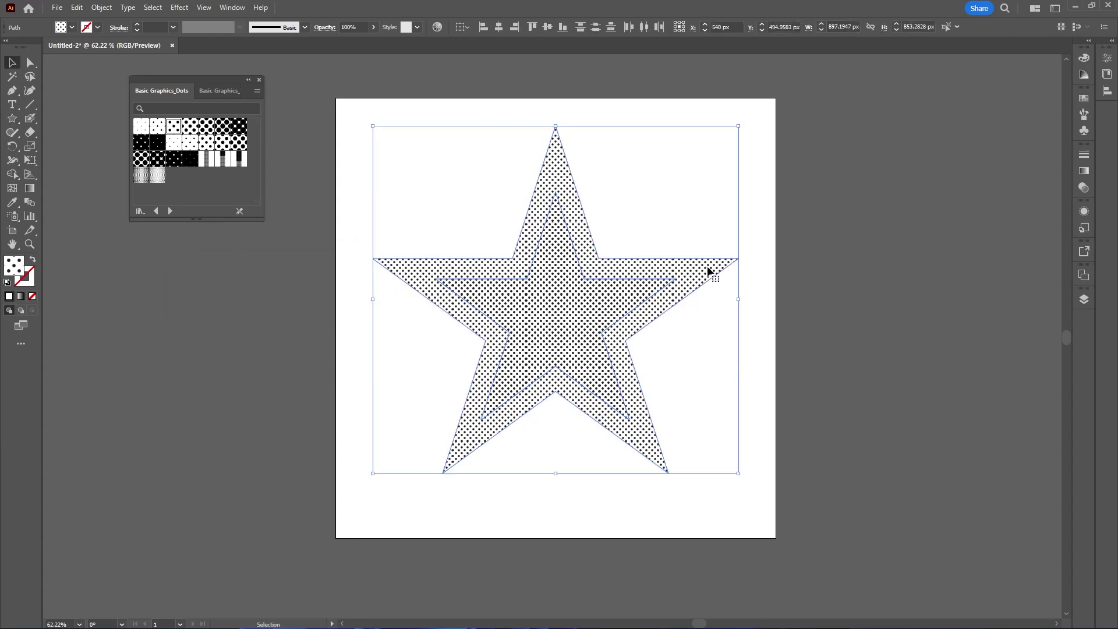
left_click(101, 8)
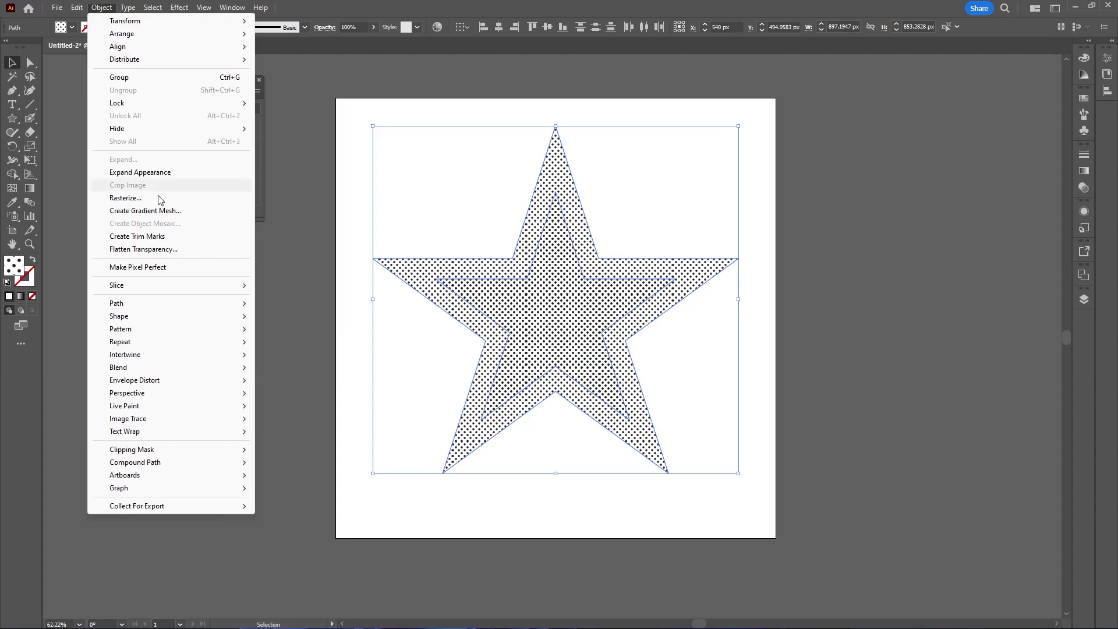
mouse_move(225, 463)
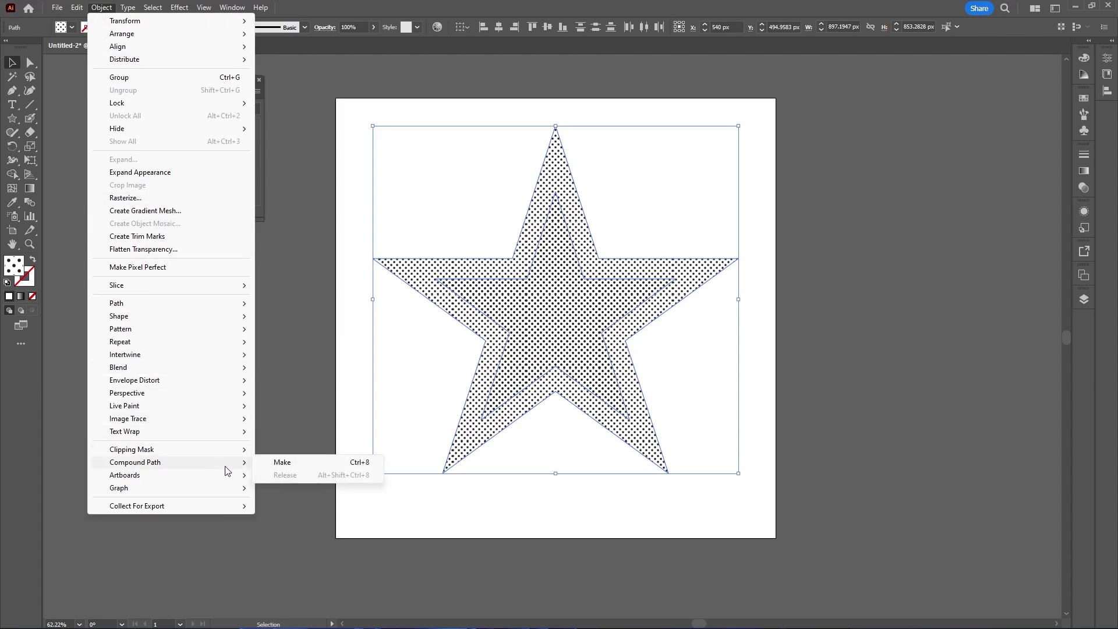
left_click(315, 463)
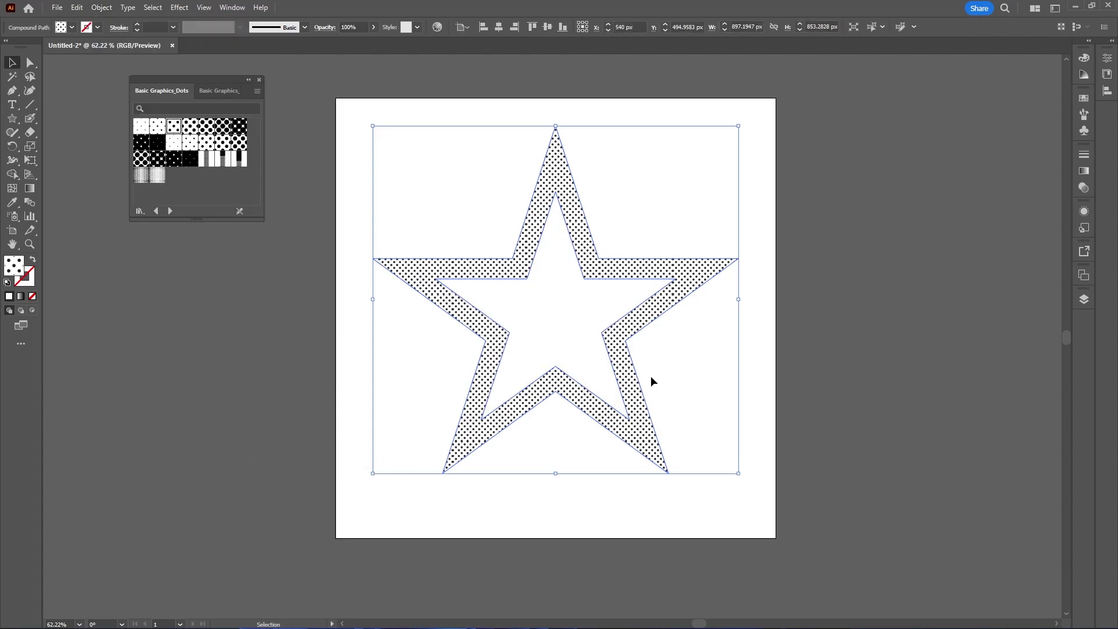
Move the dotted star outline mostly off the artboard's left side and expand its appearance and fill
left_click_drag(624, 343, 291, 406)
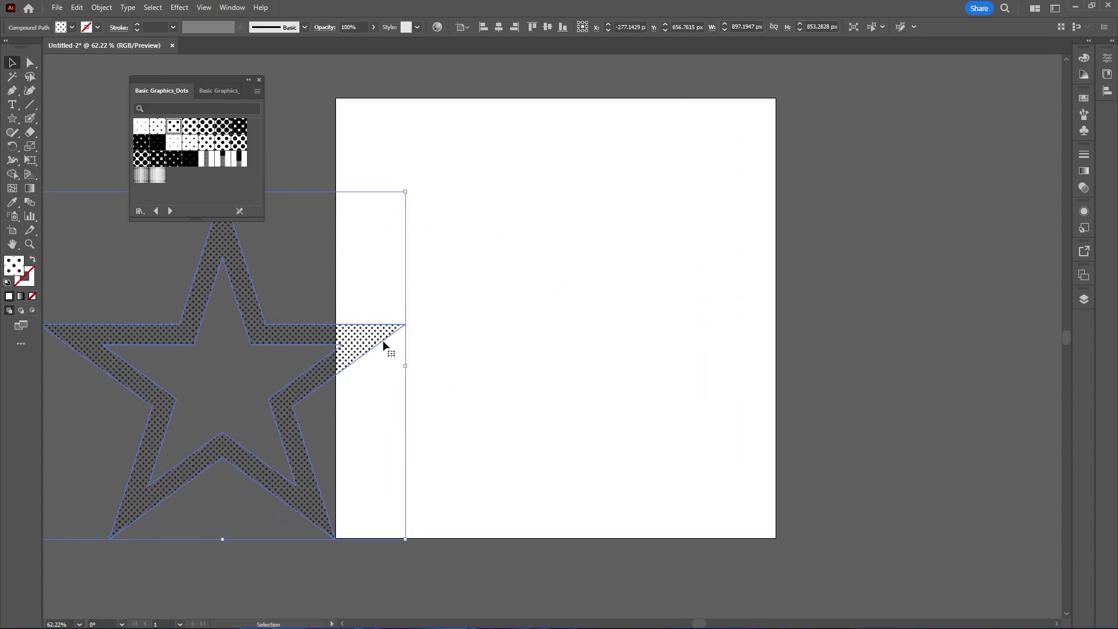
left_click(101, 7)
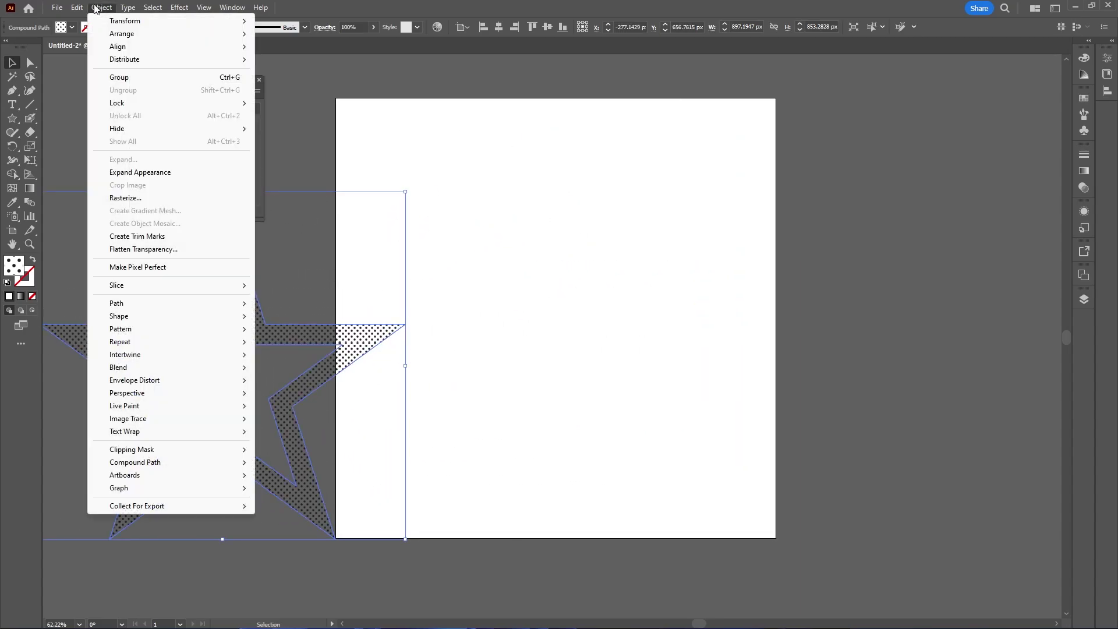
left_click(158, 173)
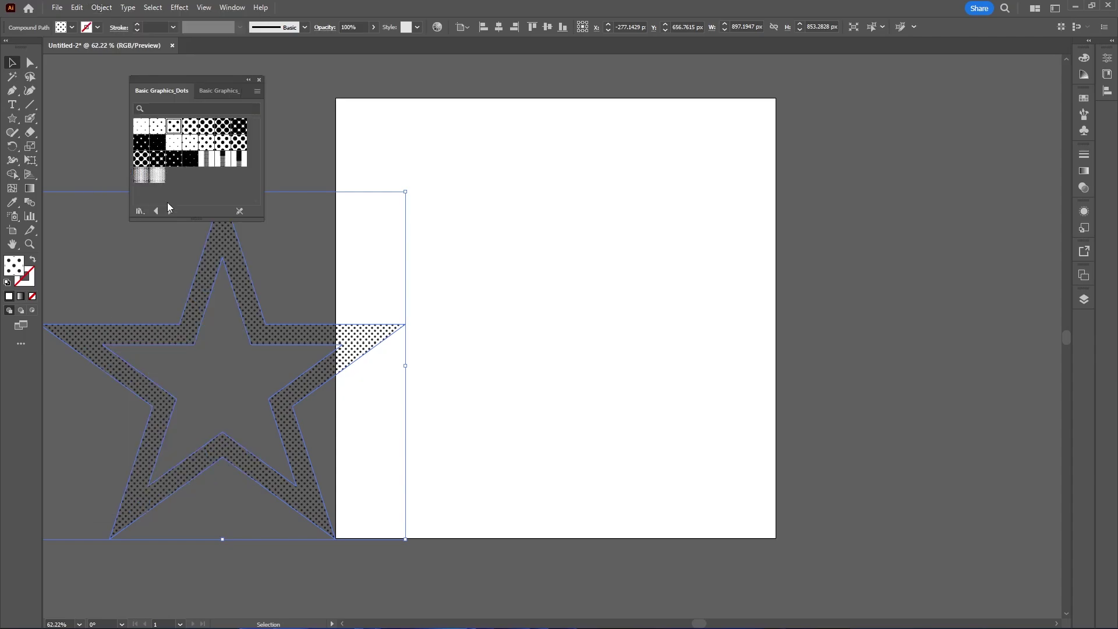
left_click(101, 7)
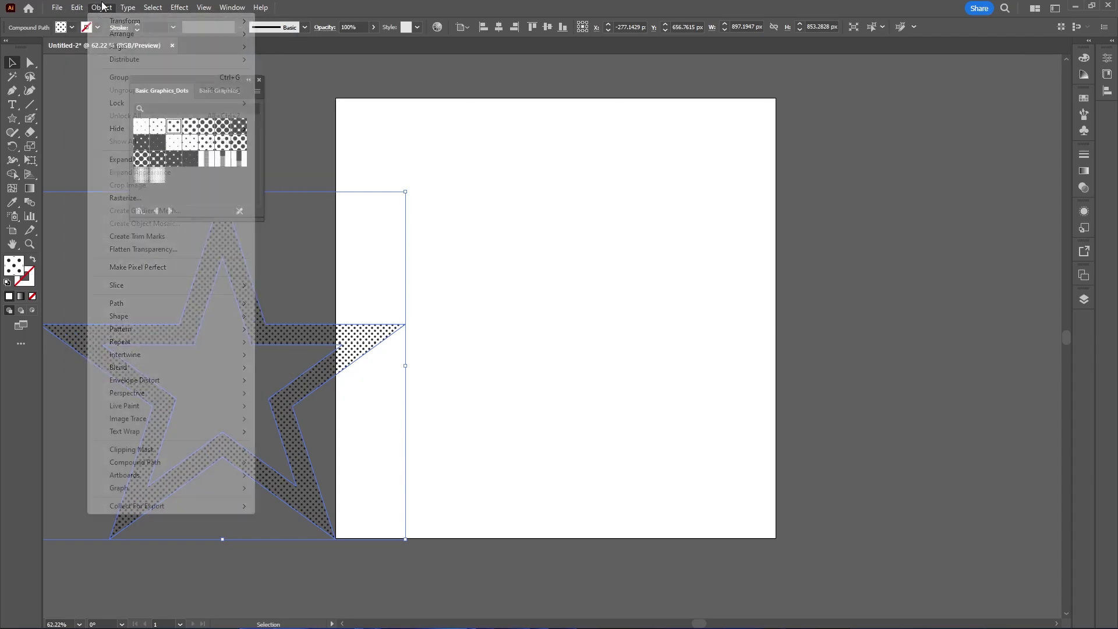
left_click(146, 160)
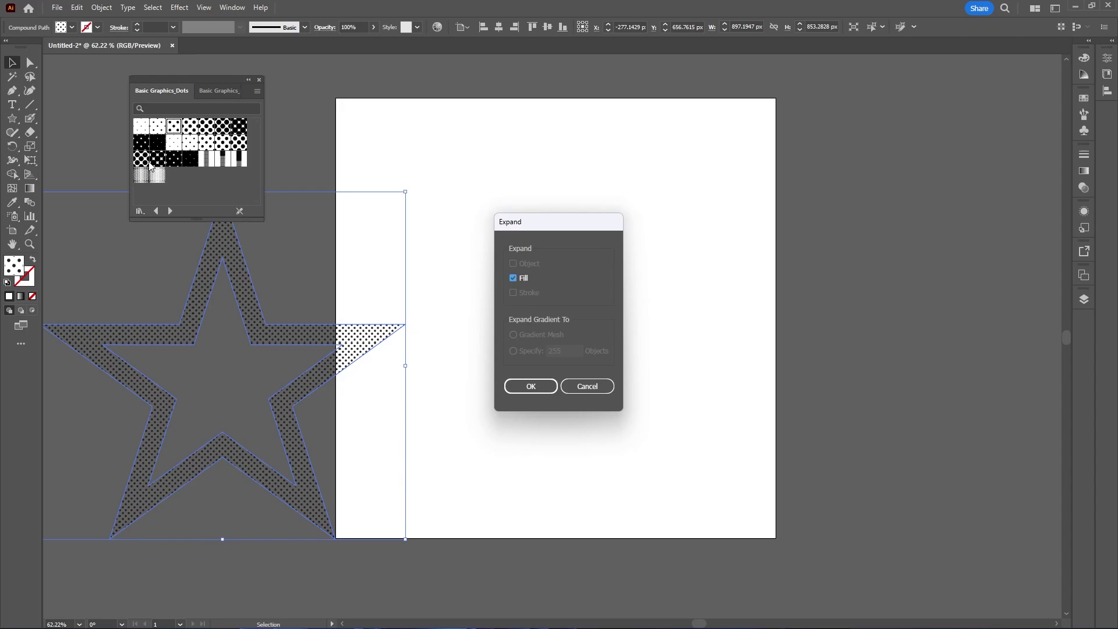
left_click(529, 387)
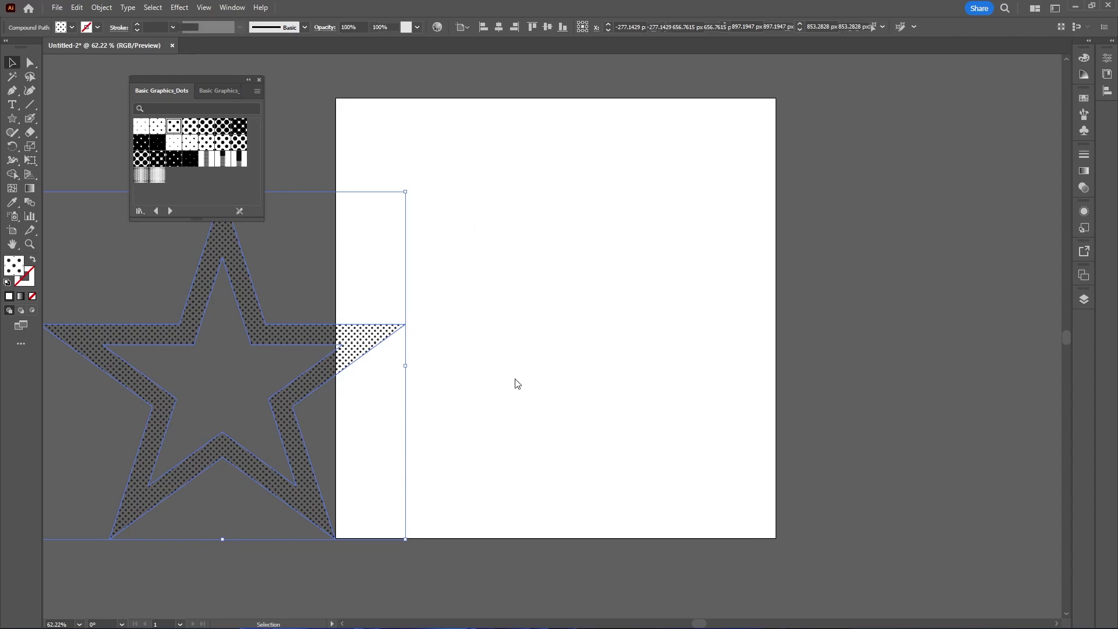
Apply the Pathfinder Crop operation to the expanded star group, trimming the dots to the outline shape
left_click(233, 10)
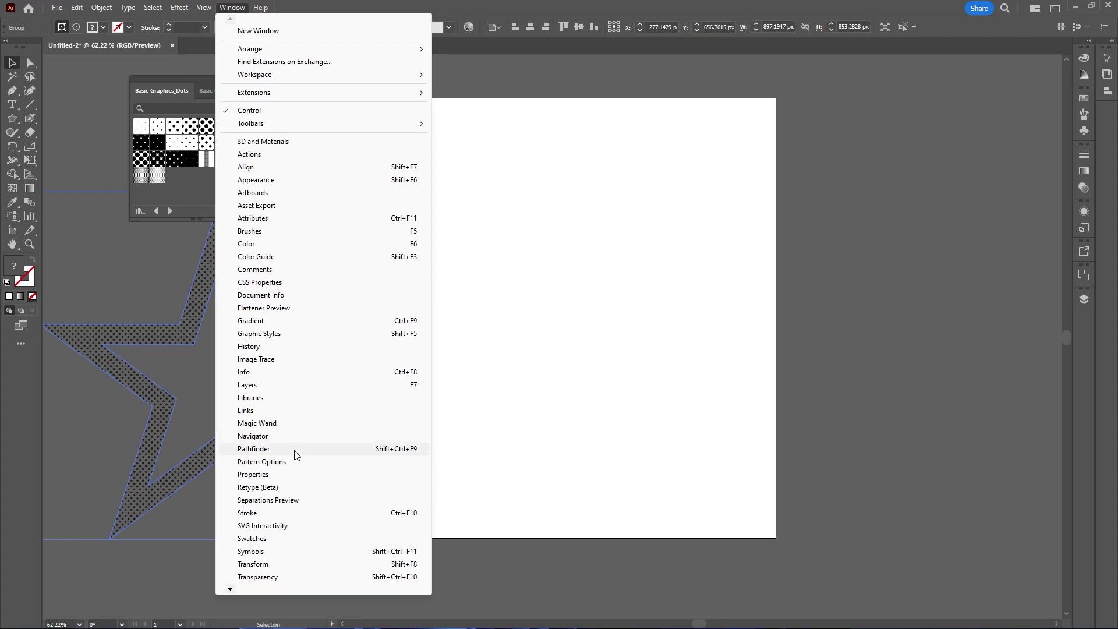
left_click(296, 450)
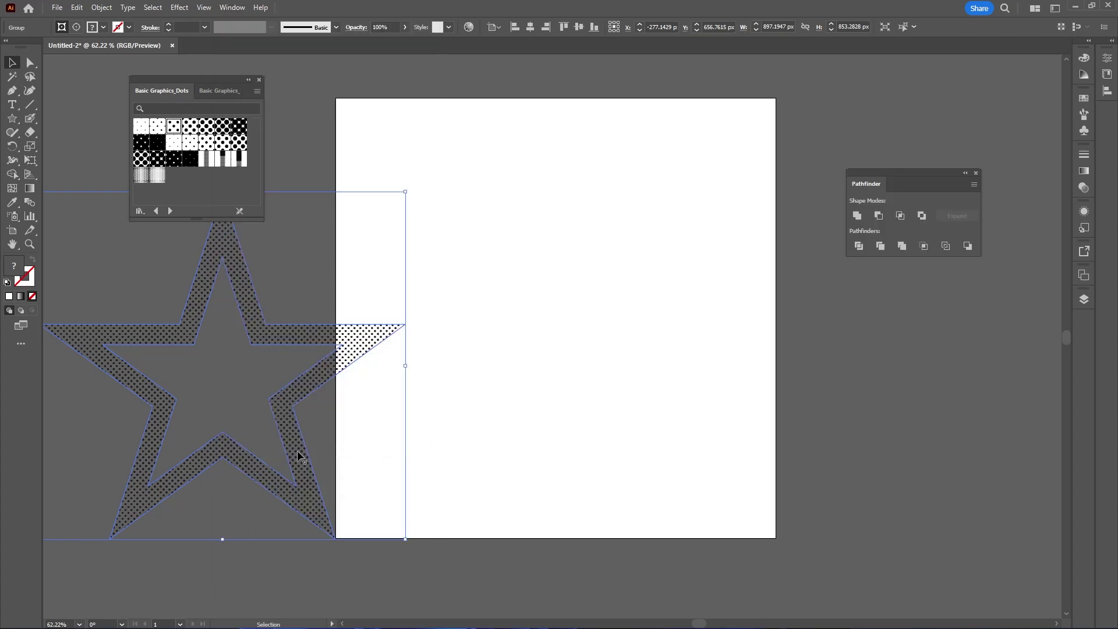
left_click(919, 251)
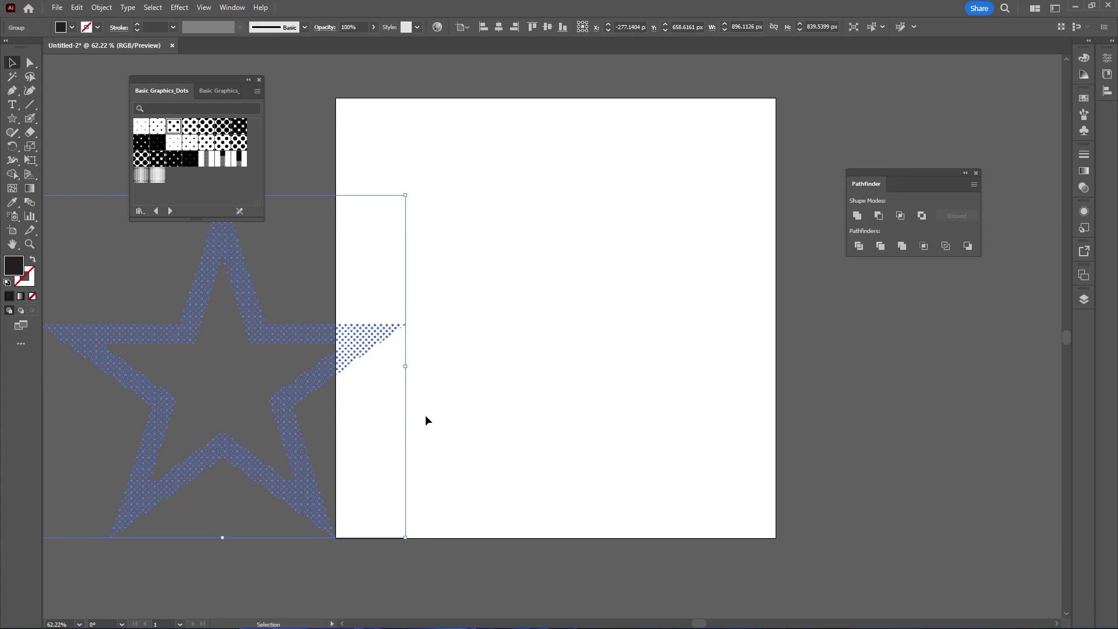
left_click(562, 422)
Recolor the cropped star's dots by picking a pink shade and then shifting its hue toward yellow
left_click(198, 320)
double_click(15, 266)
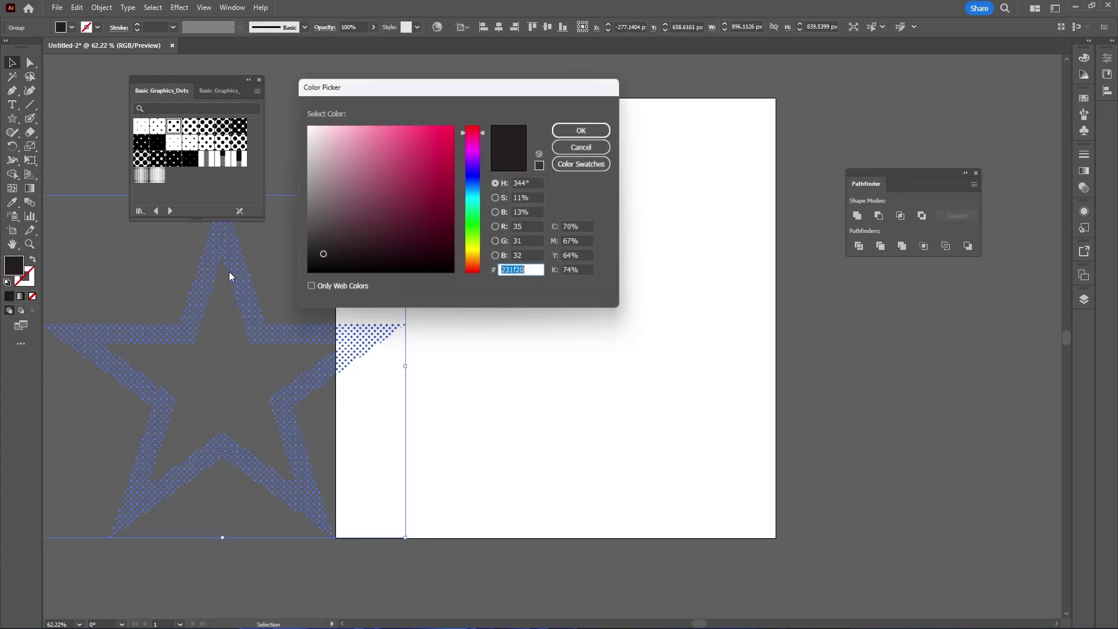
left_click_drag(329, 131, 399, 130)
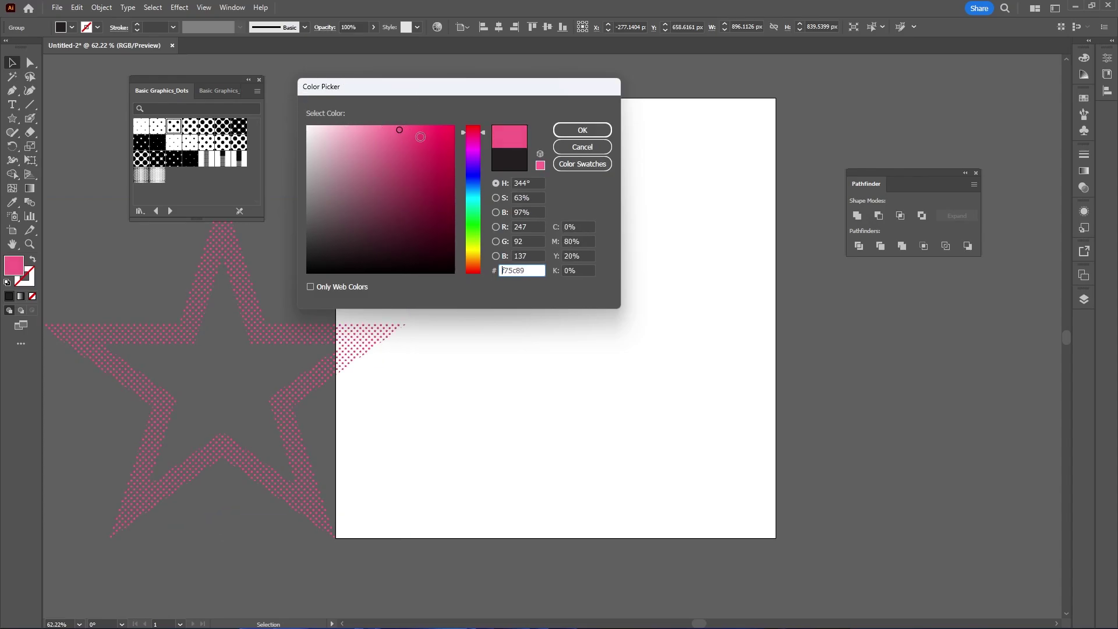
left_click_drag(473, 131, 473, 256)
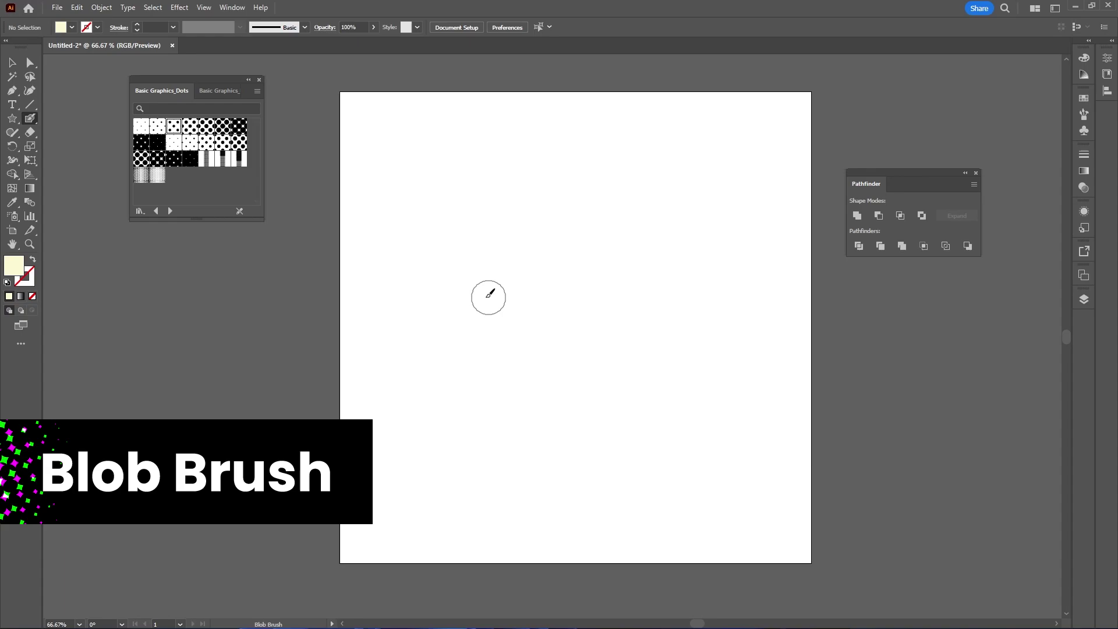
Paint a tall curved shape on the artboard's left half with the Blob Brush, using a medium black dot pattern
mouse_move(28, 119)
left_mouse_down()
mouse_move(47, 113)
mouse_move(78, 133)
left_mouse_up()
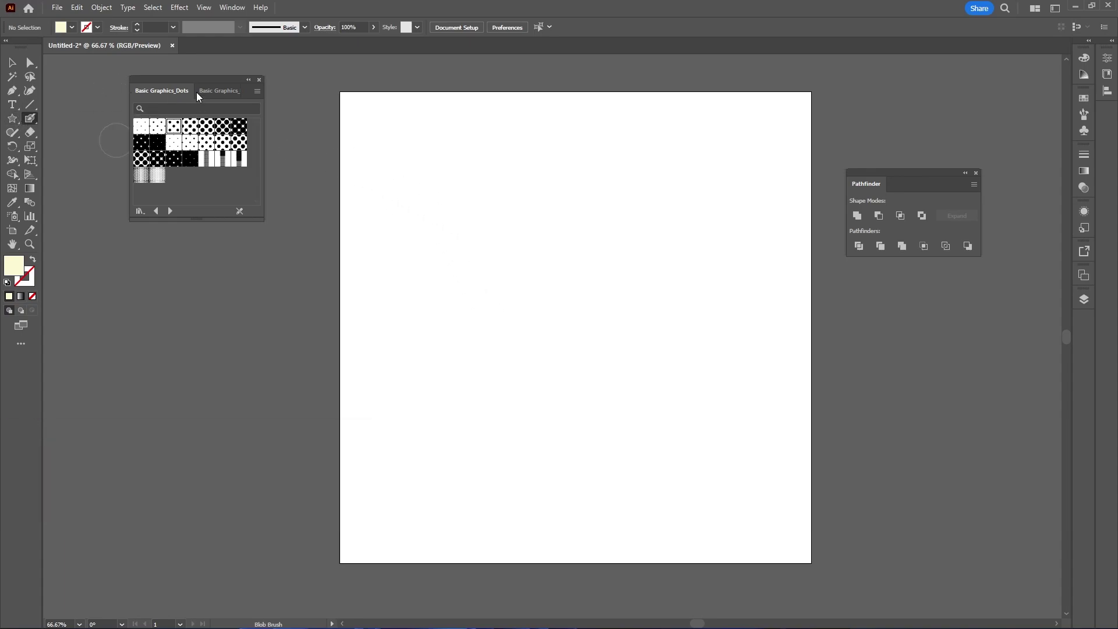
left_click(190, 126)
mouse_move(431, 201)
left_mouse_down()
mouse_move(413, 276)
mouse_move(470, 412)
left_mouse_up()
mouse_move(454, 213)
left_mouse_down()
mouse_move(462, 320)
mouse_move(483, 384)
left_mouse_up()
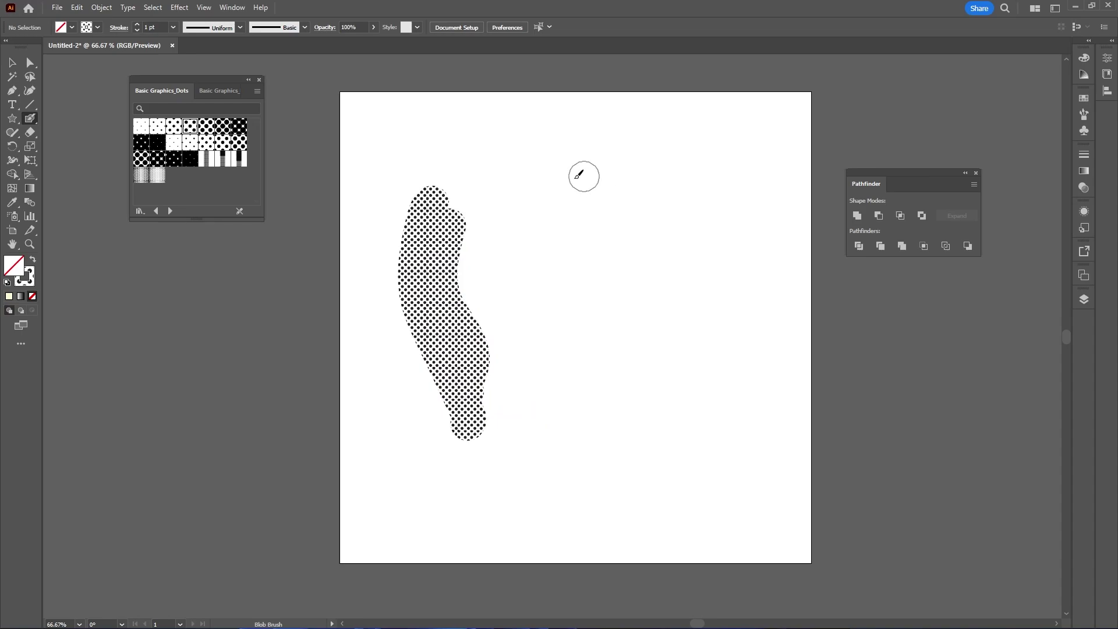
Paint a lighter band along the shape's right edge with a finer dot pattern as the stroke and no fill
left_click(158, 127)
key("x")
key("slash")
key("x")
mouse_move(479, 196)
left_mouse_down()
mouse_move(476, 307)
mouse_move(492, 416)
mouse_move(484, 275)
mouse_move(518, 376)
left_mouse_up()
Paint a dark band down the shape's left edge with the black pattern of small white dots as the stroke
left_click(143, 148)
left_click(34, 300)
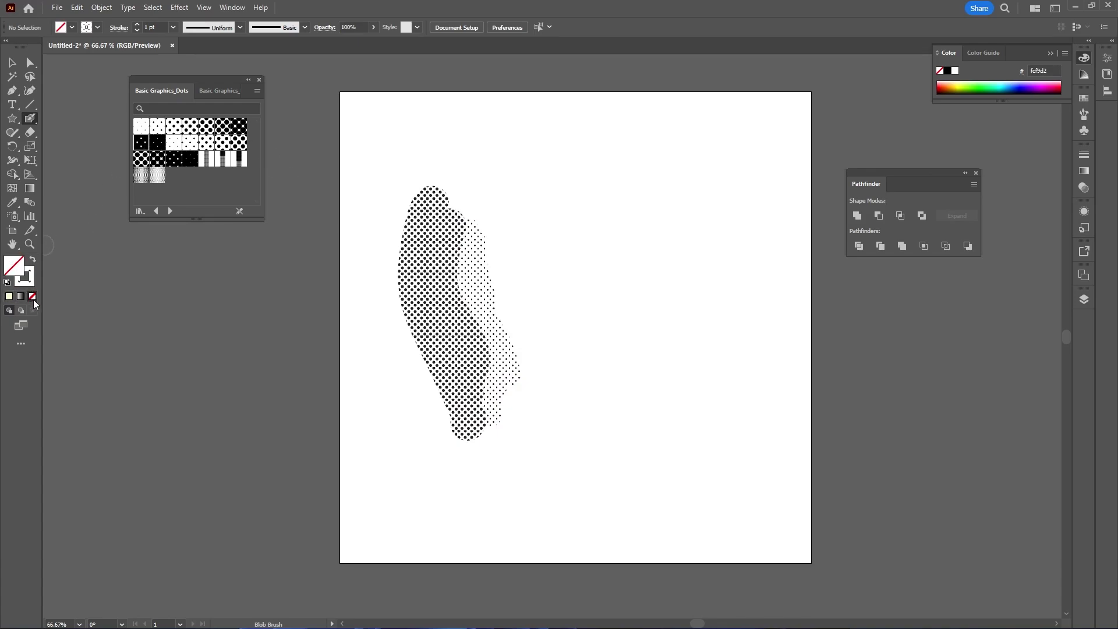
left_click(142, 148)
mouse_move(430, 185)
left_mouse_down()
mouse_move(407, 332)
mouse_move(431, 410)
mouse_move(420, 431)
left_mouse_up()
Draw a circle about 528 px across with the Ellipse tool, to the right of the painted bands
left_click(12, 133)
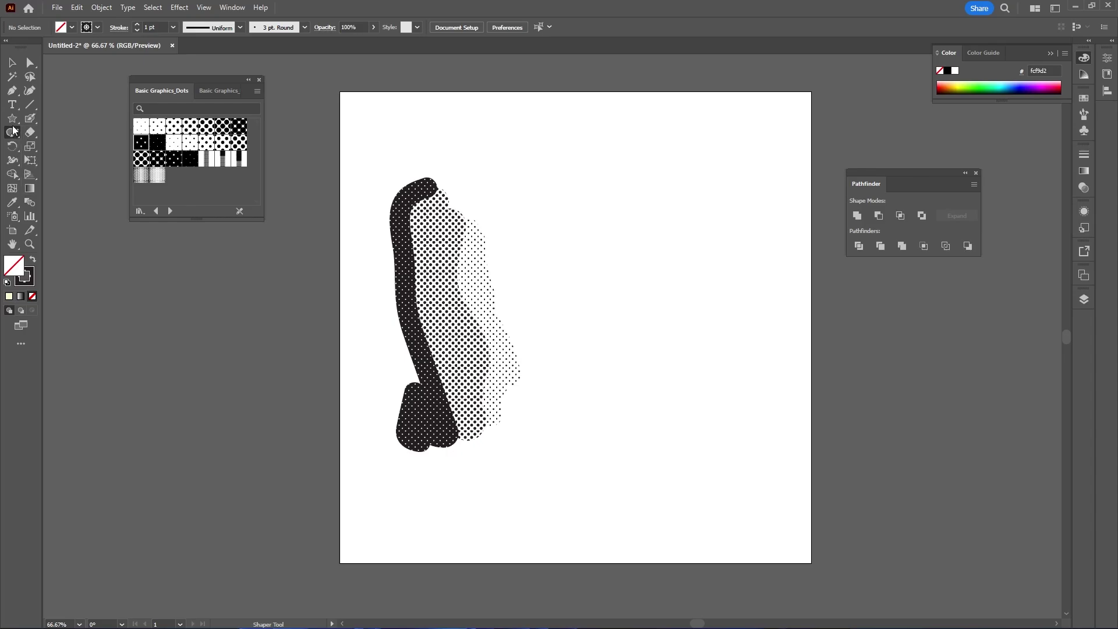
left_click(16, 120)
left_click(13, 120)
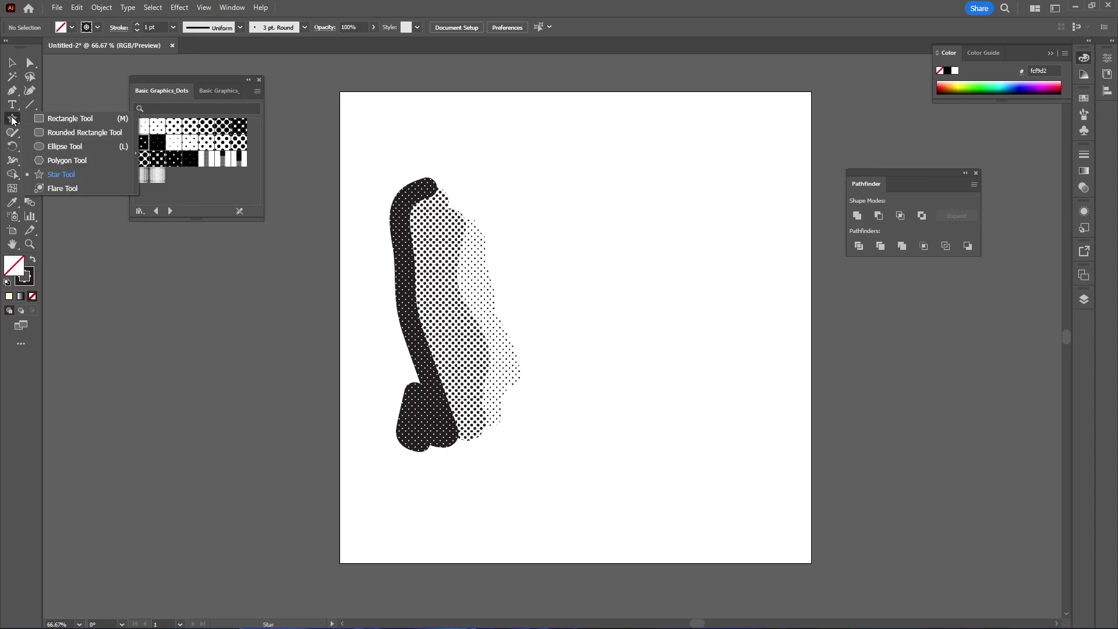
left_click(67, 151)
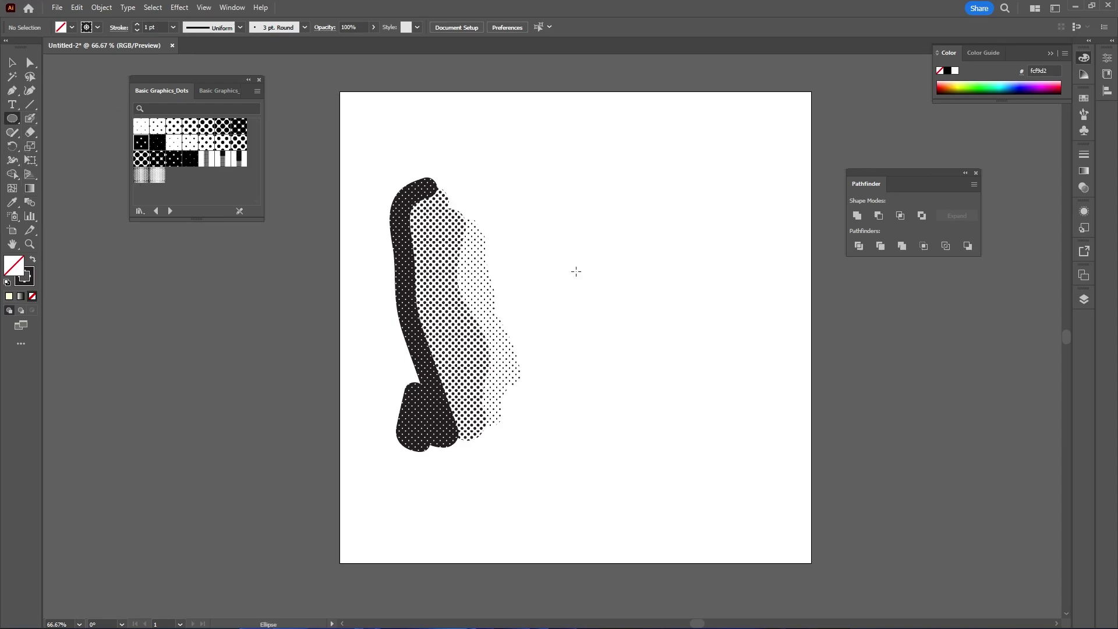
left_click_drag(598, 262, 693, 385)
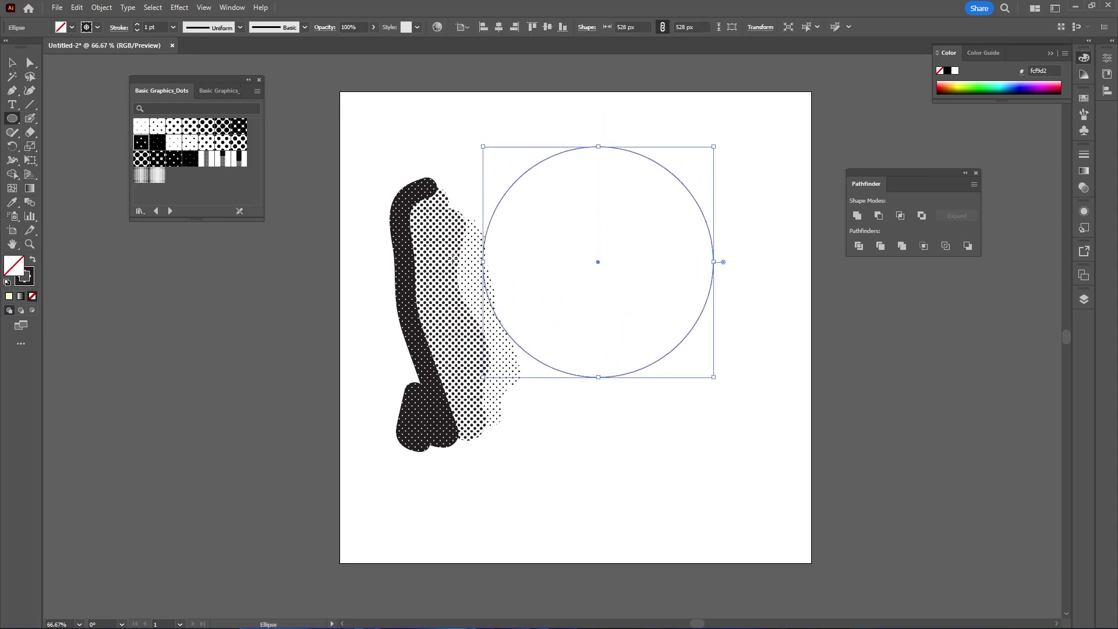
Set the drawing mode to Draw Inside and paint within the circle with the Blob Brush, using a large dot pattern
left_click(33, 314)
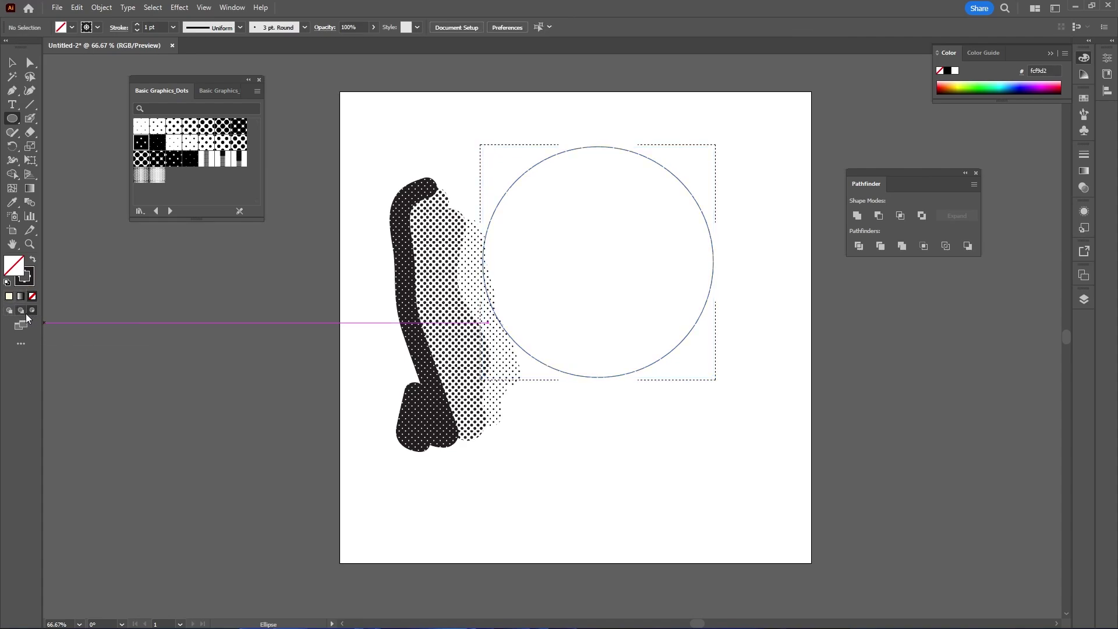
left_click(33, 119)
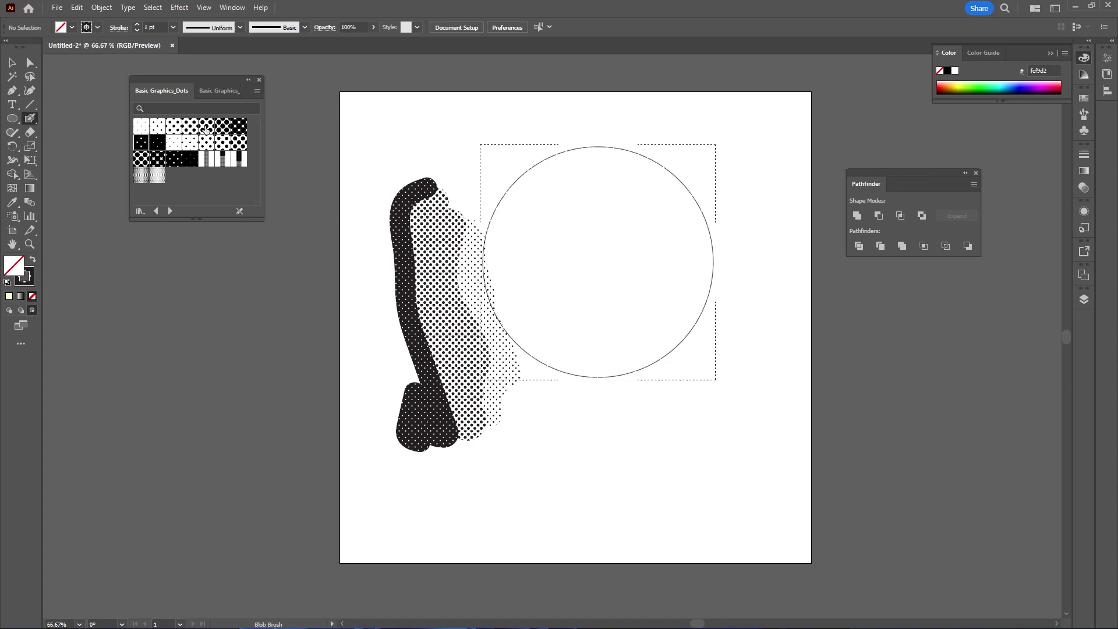
left_click(223, 127)
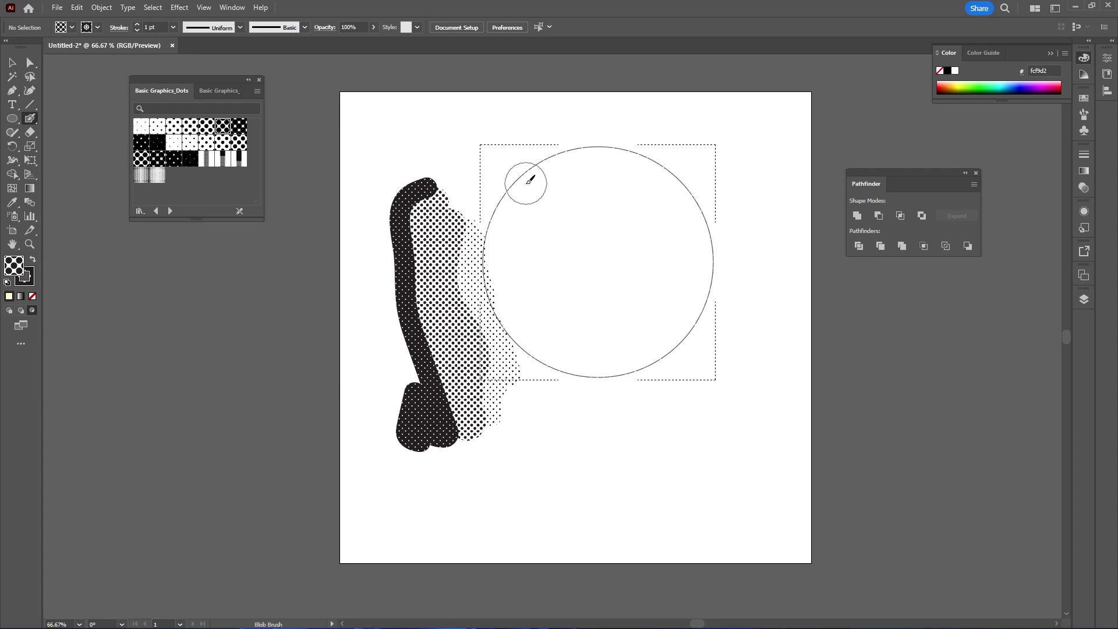
mouse_move(527, 177)
left_mouse_down()
mouse_move(600, 135)
mouse_move(708, 185)
mouse_move(727, 262)
mouse_move(661, 175)
mouse_move(625, 178)
mouse_move(697, 266)
left_mouse_up()
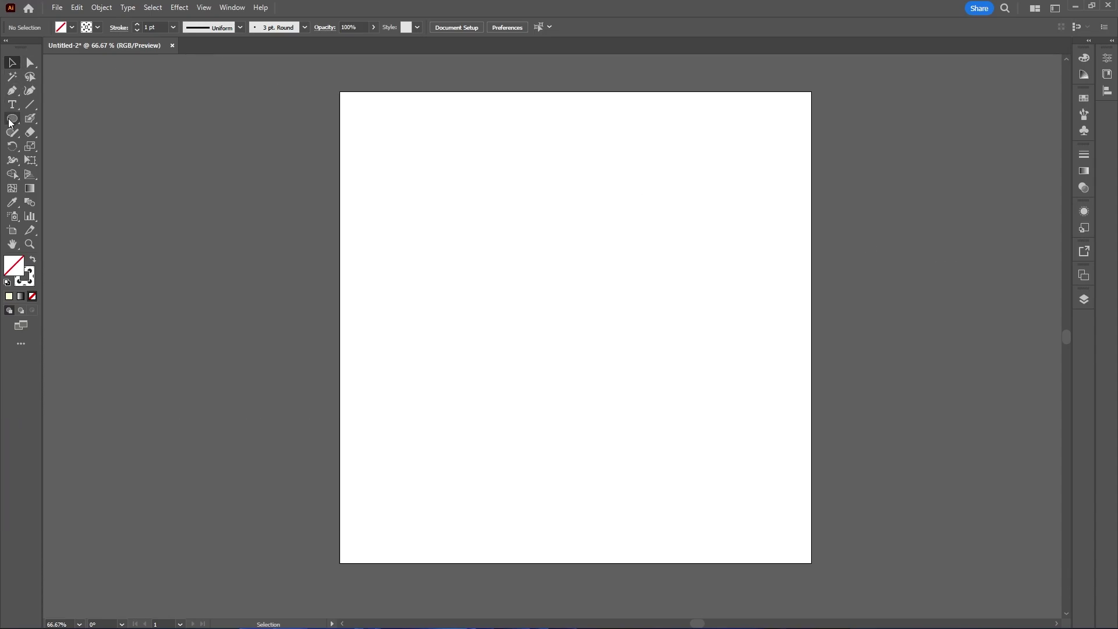
Draw a circle about 595 px across near the artboard's center and fill it with a radial gradient from black center to white edge
left_click_drag(12, 119, 70, 150)
left_click_drag(584, 312, 603, 437)
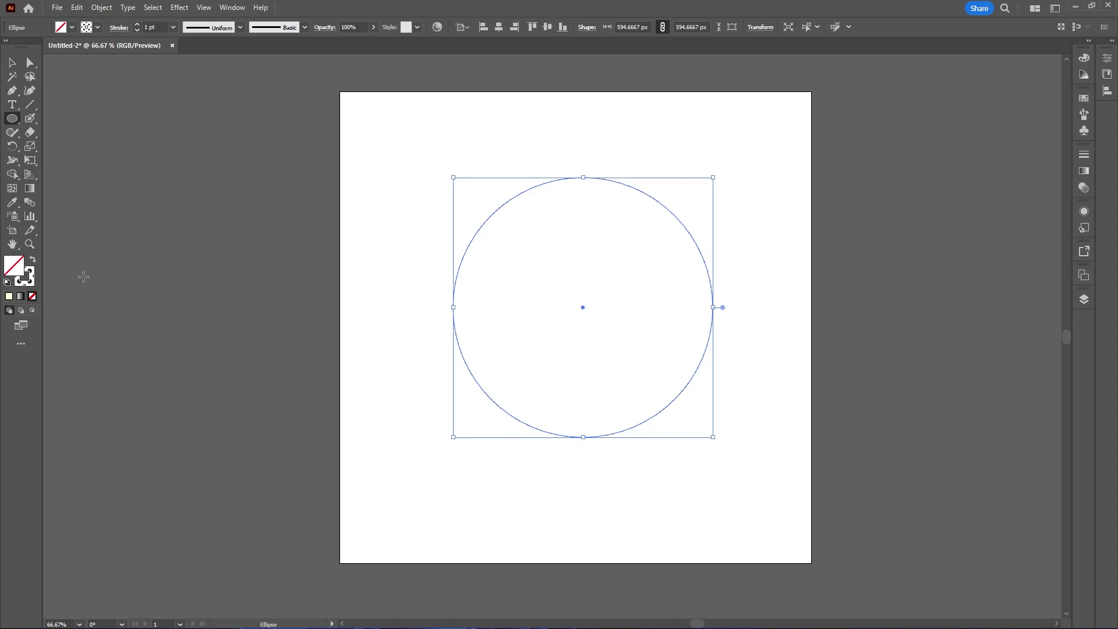
left_click(20, 298)
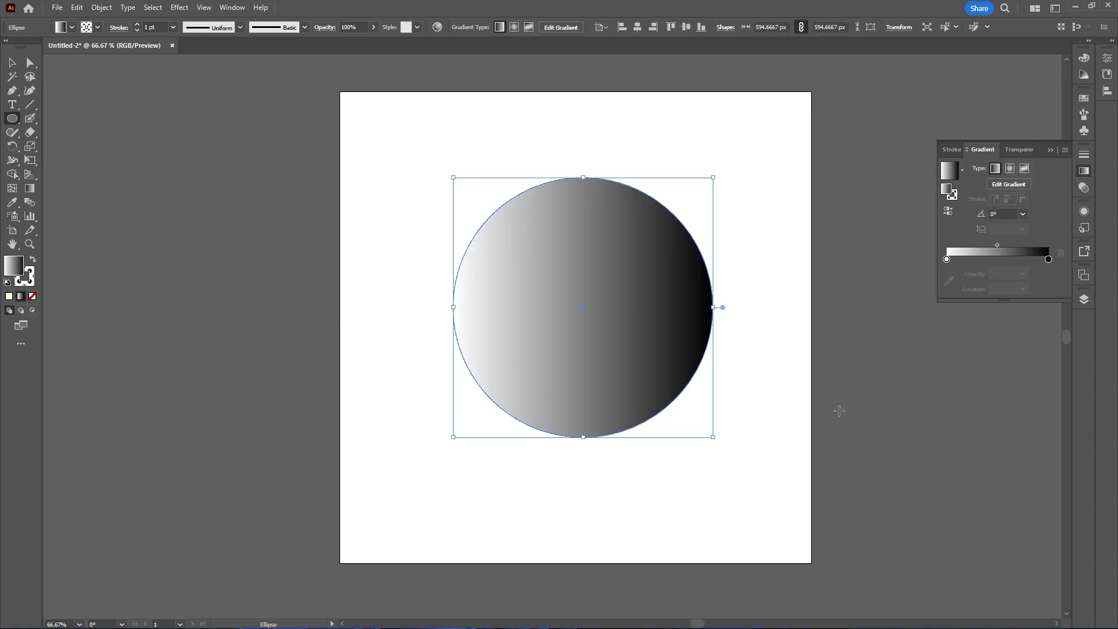
left_click(1008, 169)
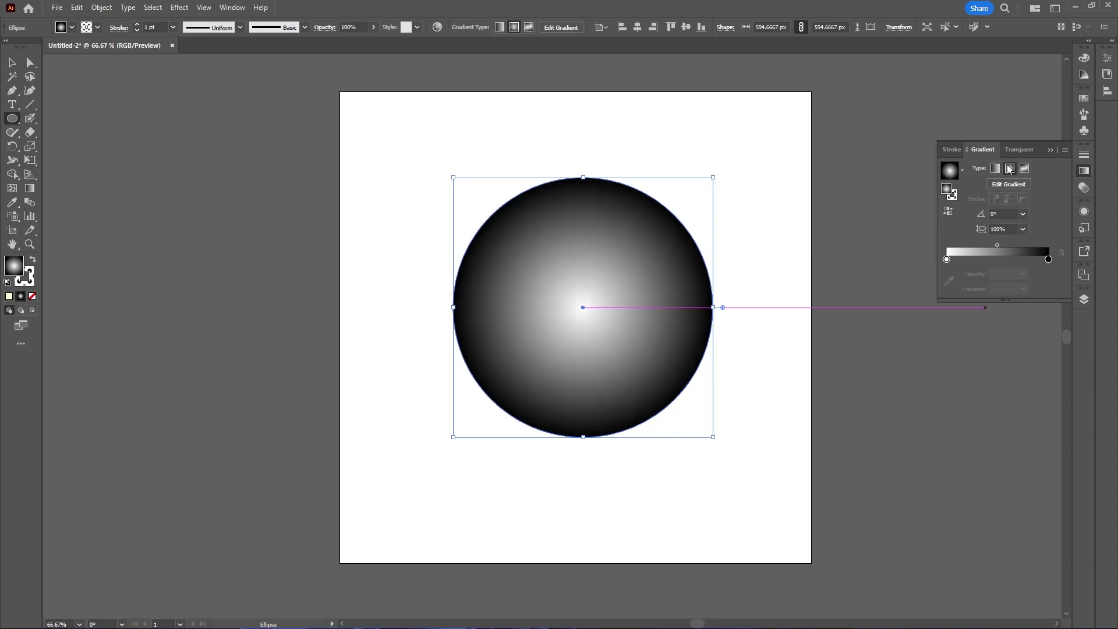
left_click(948, 213)
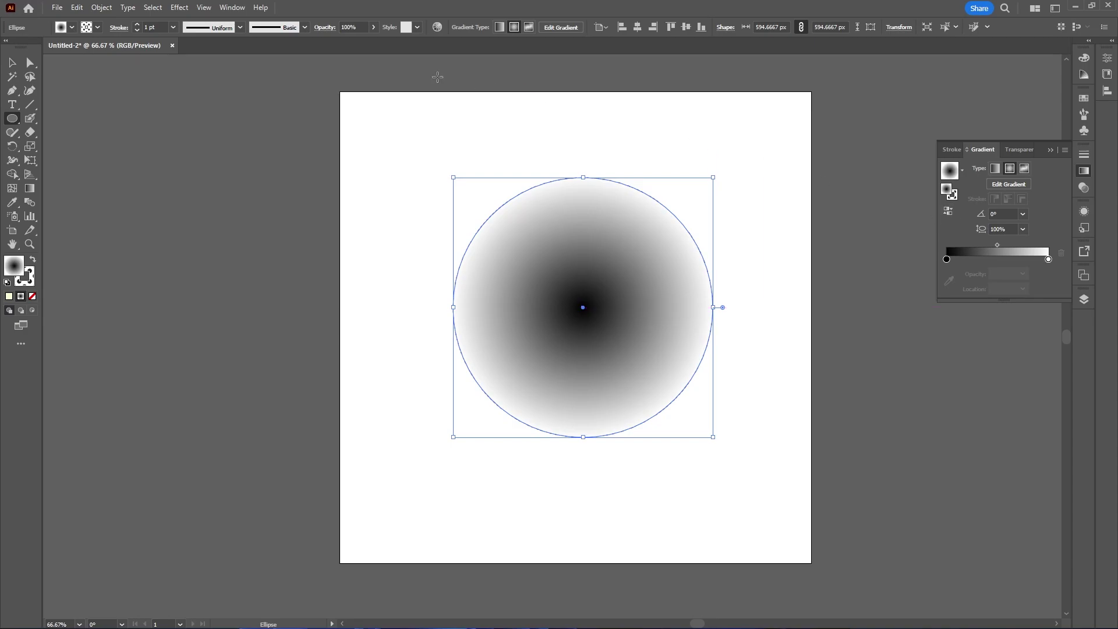
Apply the Color Halftone effect to the circle with a maximum radius of 11 pixels and all four channel angles at 45 degrees
left_click(191, 11)
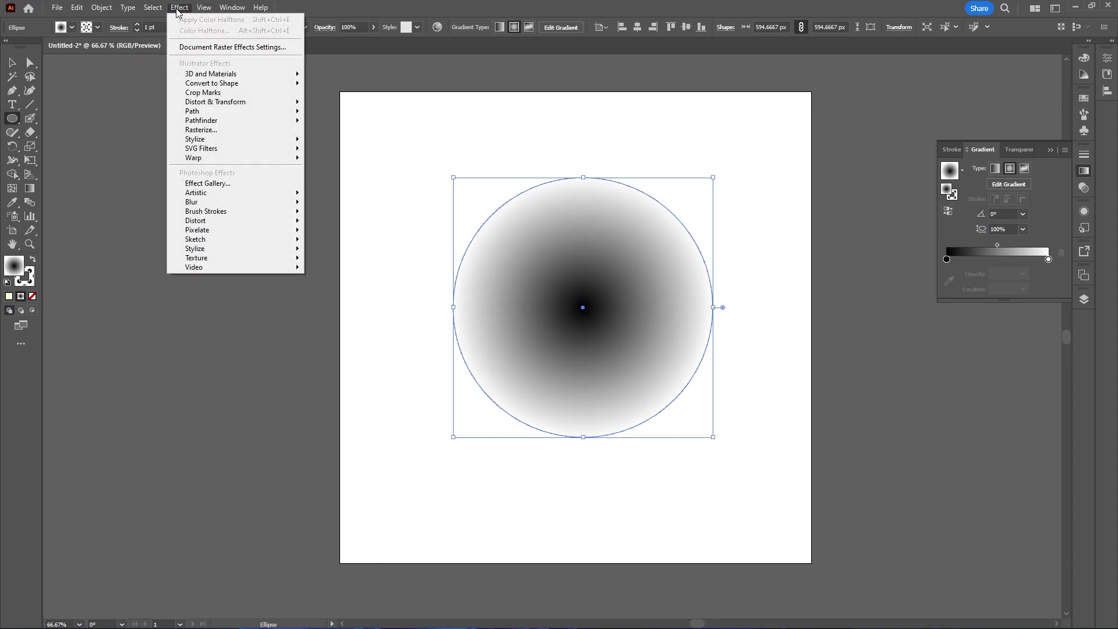
mouse_move(214, 233)
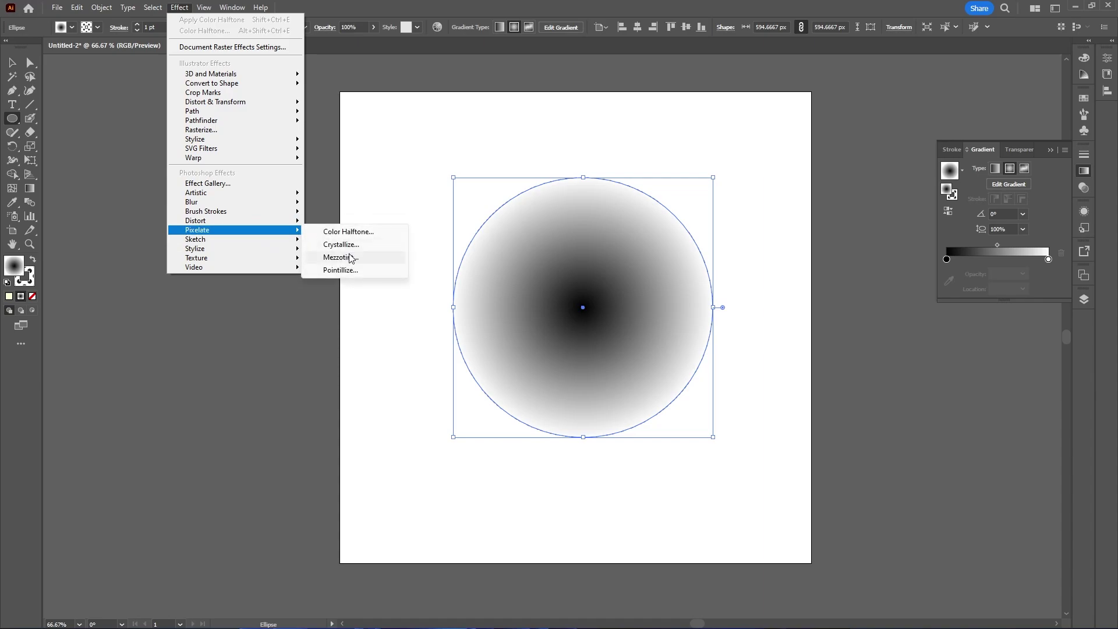
left_click(379, 233)
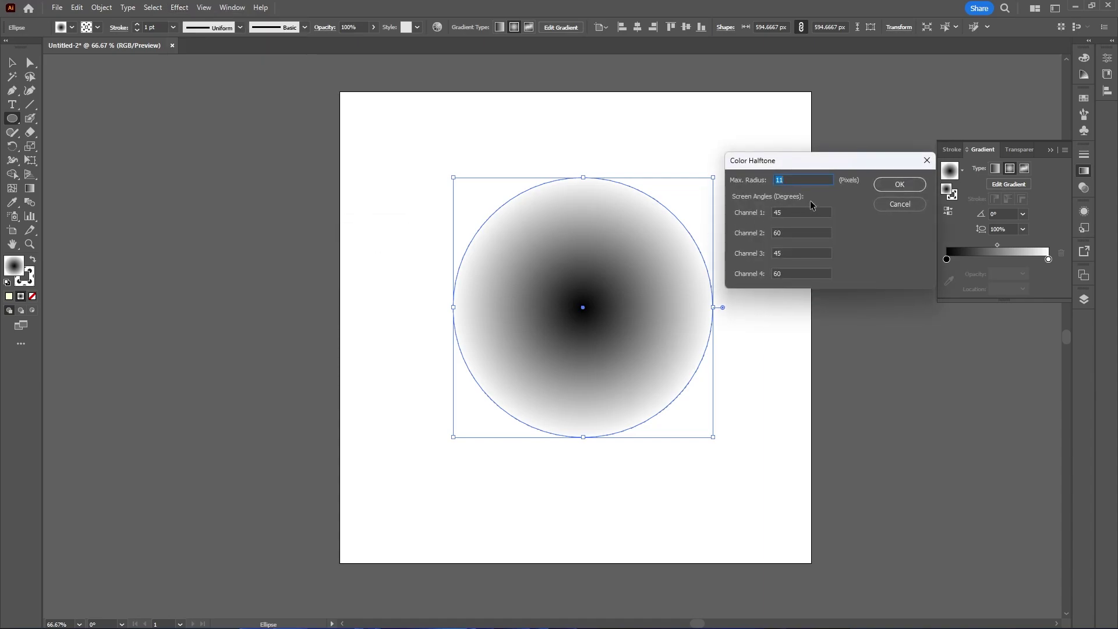
left_click_drag(823, 171, 276, 183)
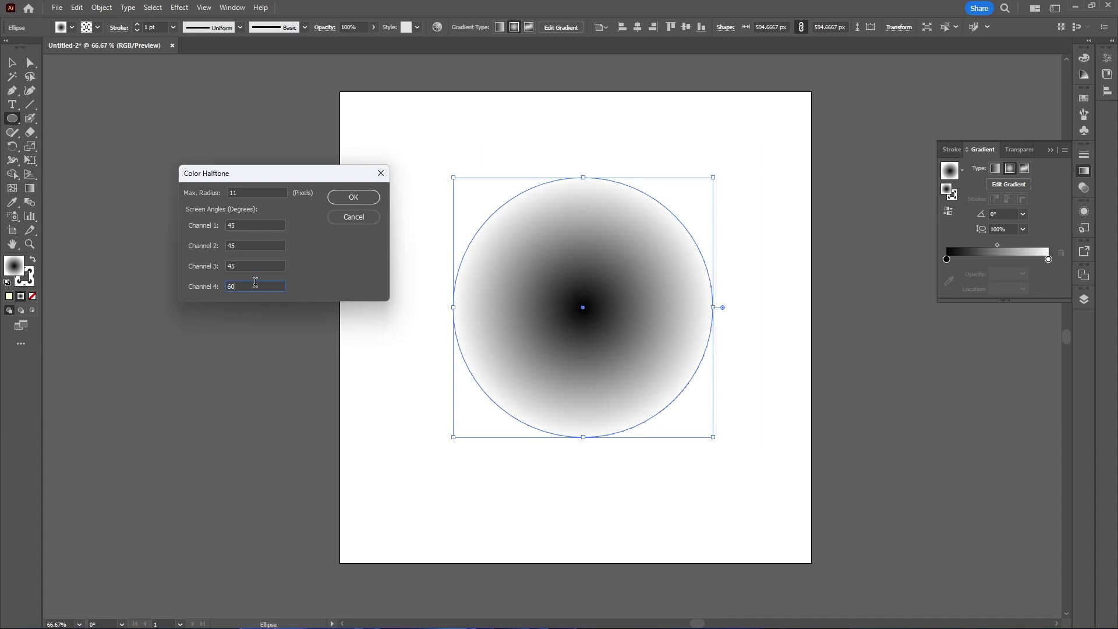
key("BackSpace")
key("BackSpace")
type("45")
left_click(360, 199)
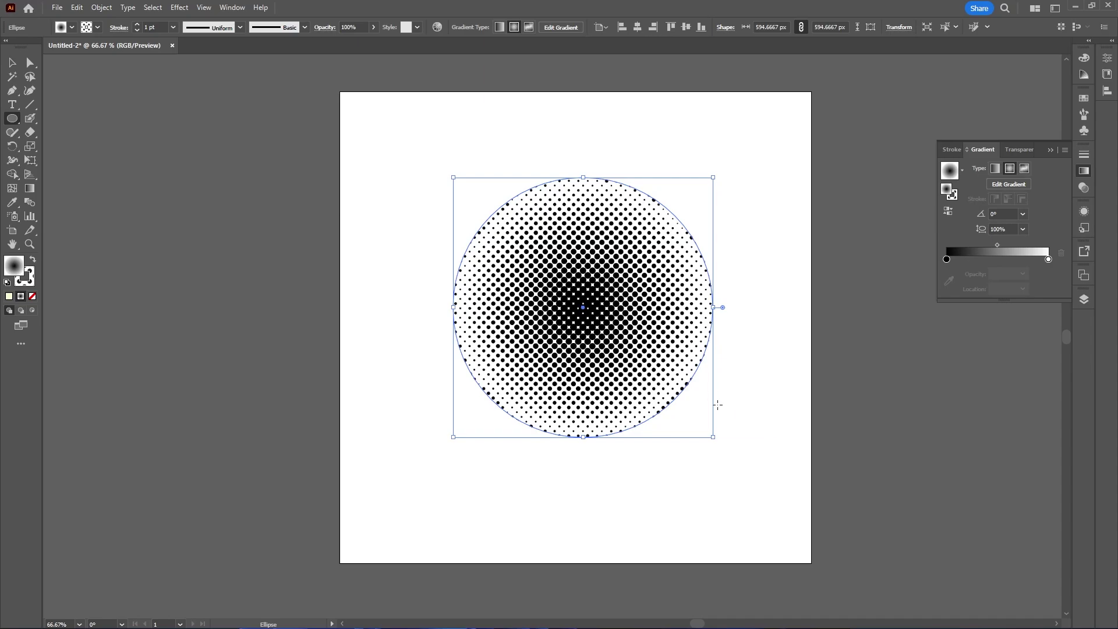
Redraw the circle's radial gradient with the Gradient tool, first as a large spread, then as a small one near the lower-right edge
scroll(676, 324, "up", 1)
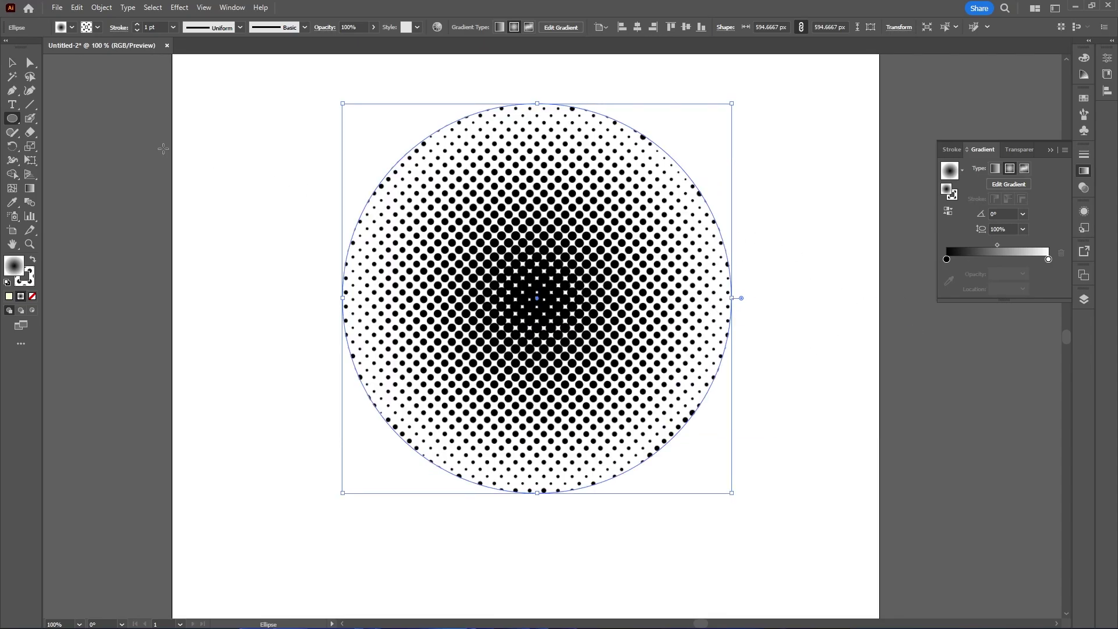
left_click(30, 188)
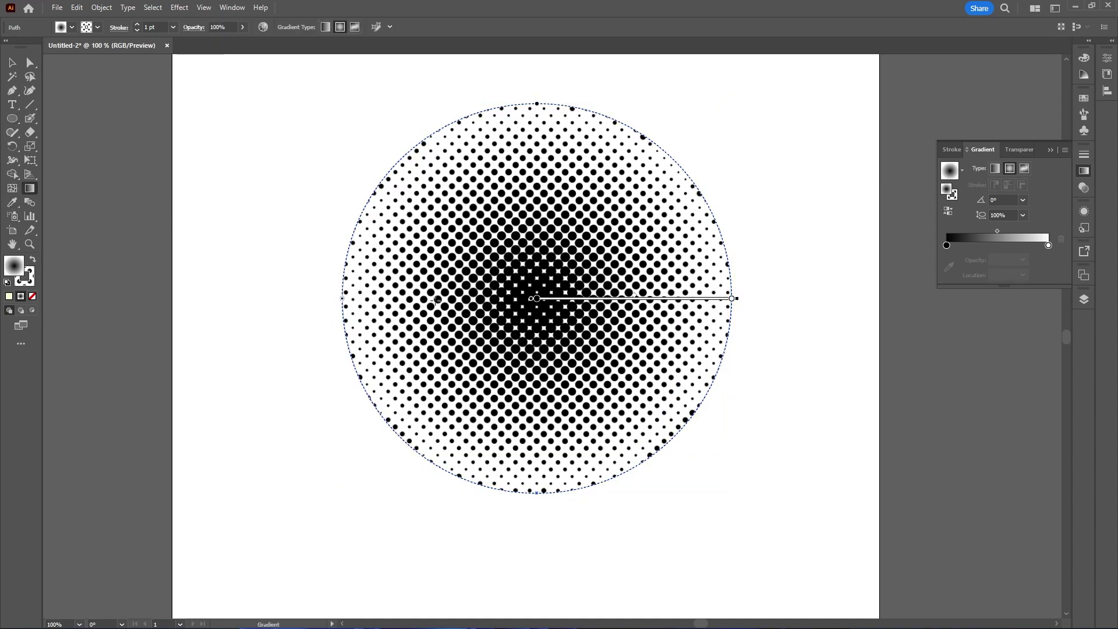
mouse_move(484, 322)
left_mouse_down()
mouse_move(442, 392)
mouse_move(322, 472)
mouse_move(415, 411)
mouse_move(728, 559)
left_mouse_up()
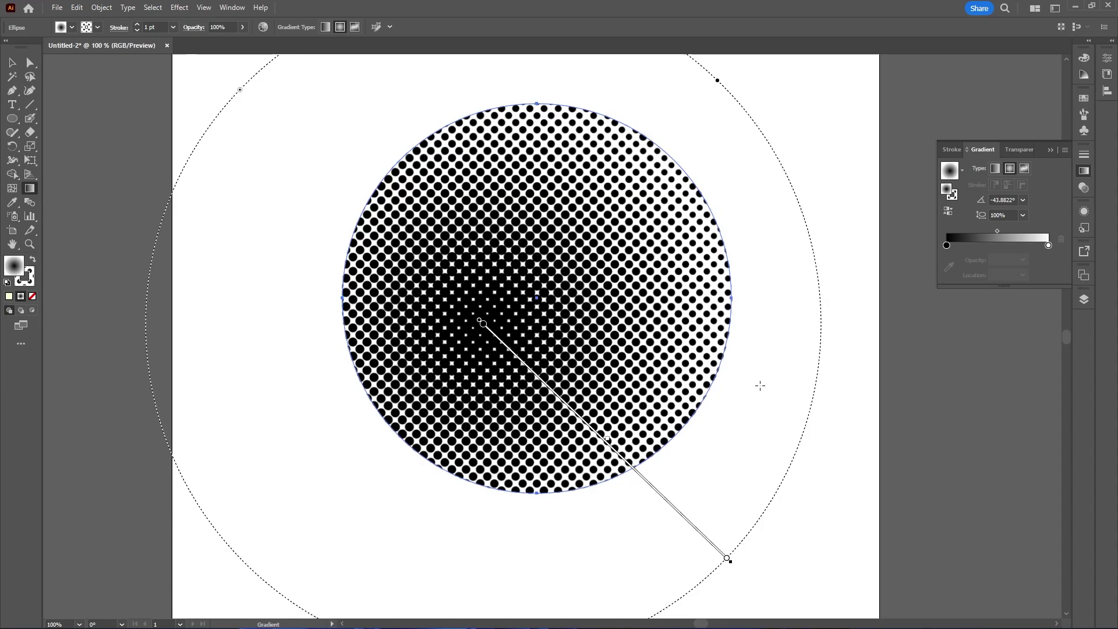
left_click_drag(705, 373, 737, 444)
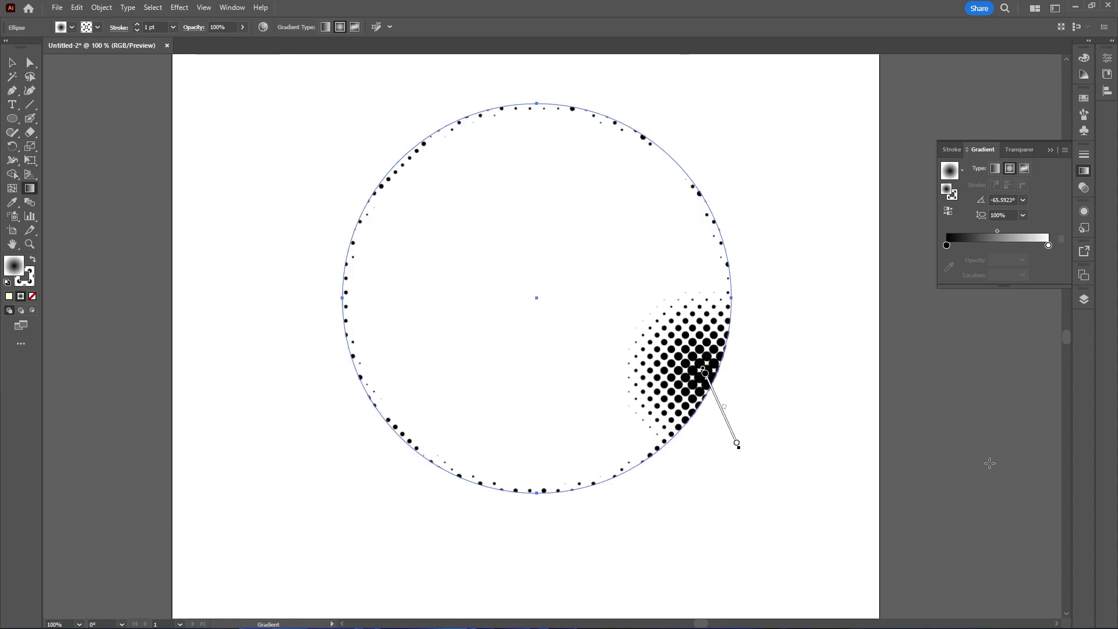
Switch the circle's gradient to linear and redraw it steeply upward from near the center, fading from black to white
left_click(996, 168)
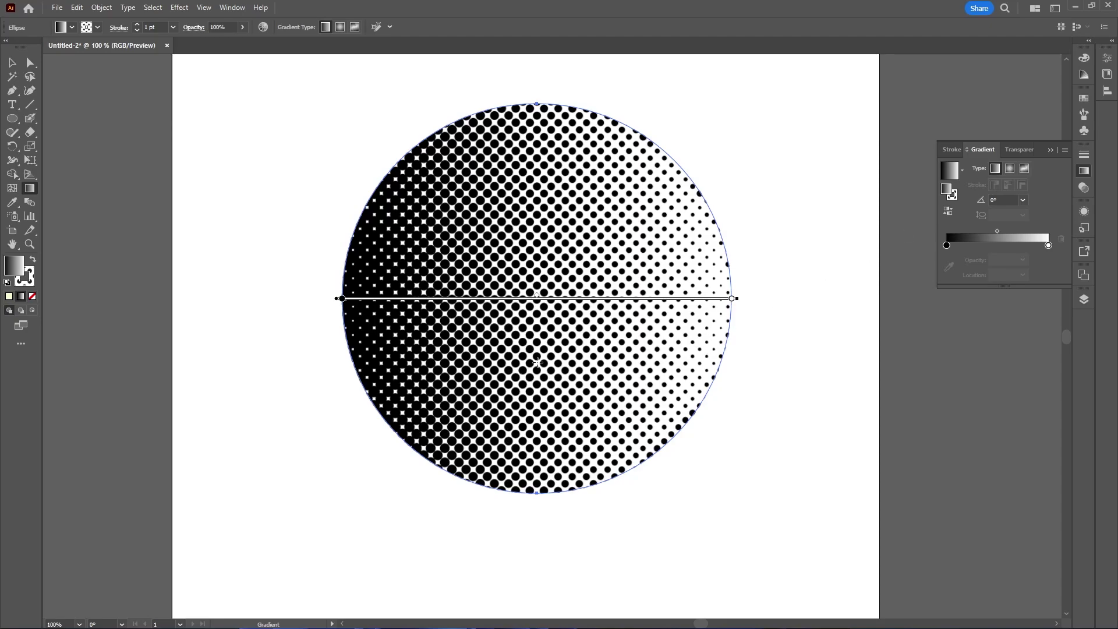
left_click_drag(539, 341, 547, 290)
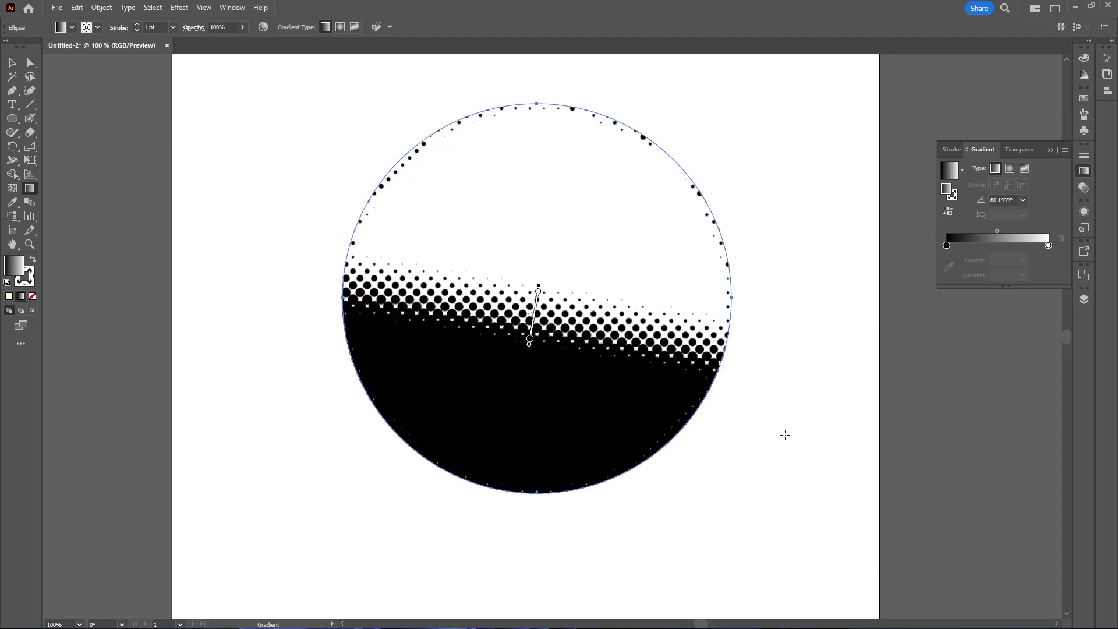
left_click_drag(534, 310, 559, 214)
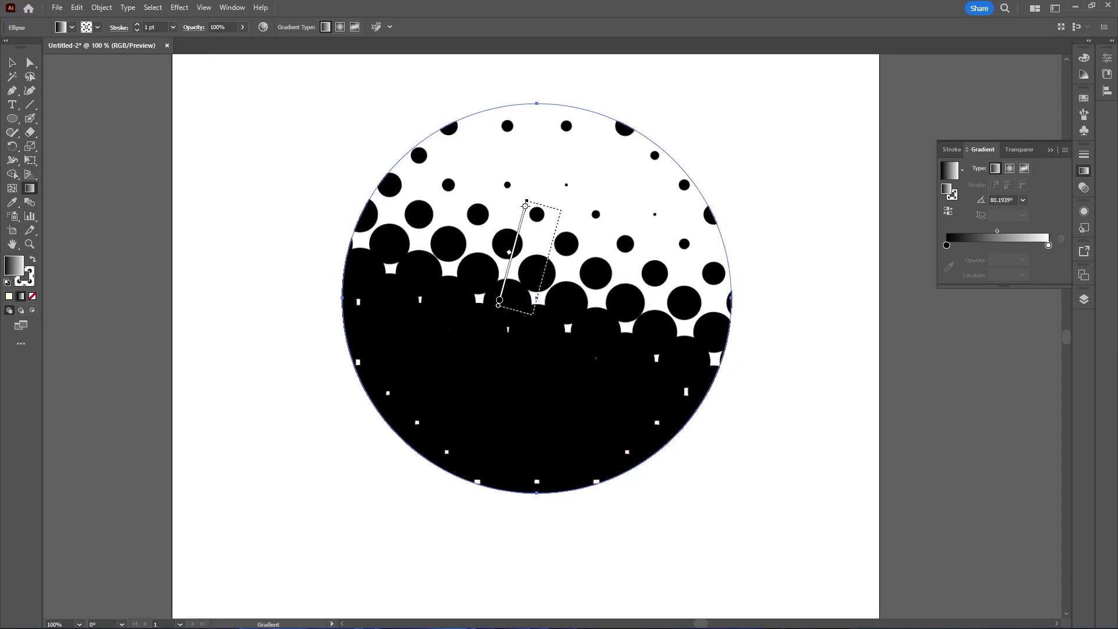
Edit the circle's Color Halftone effect, setting the Channel 2 and Channel 4 screen angles to 20 degrees
left_click(1089, 210)
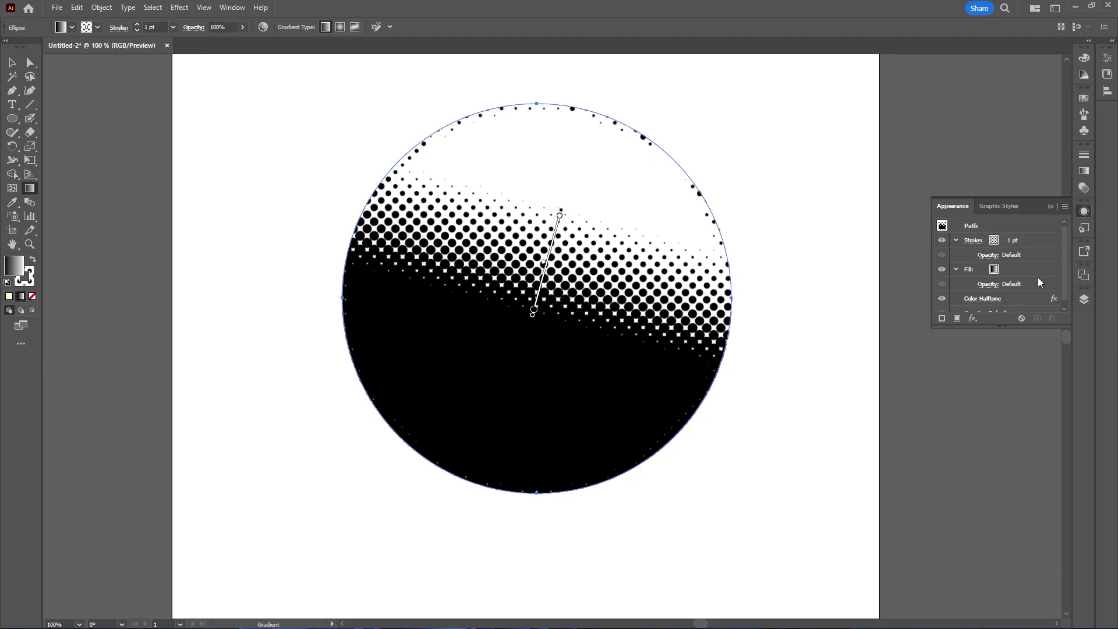
scroll(1007, 296, "down", 1)
left_click(993, 291)
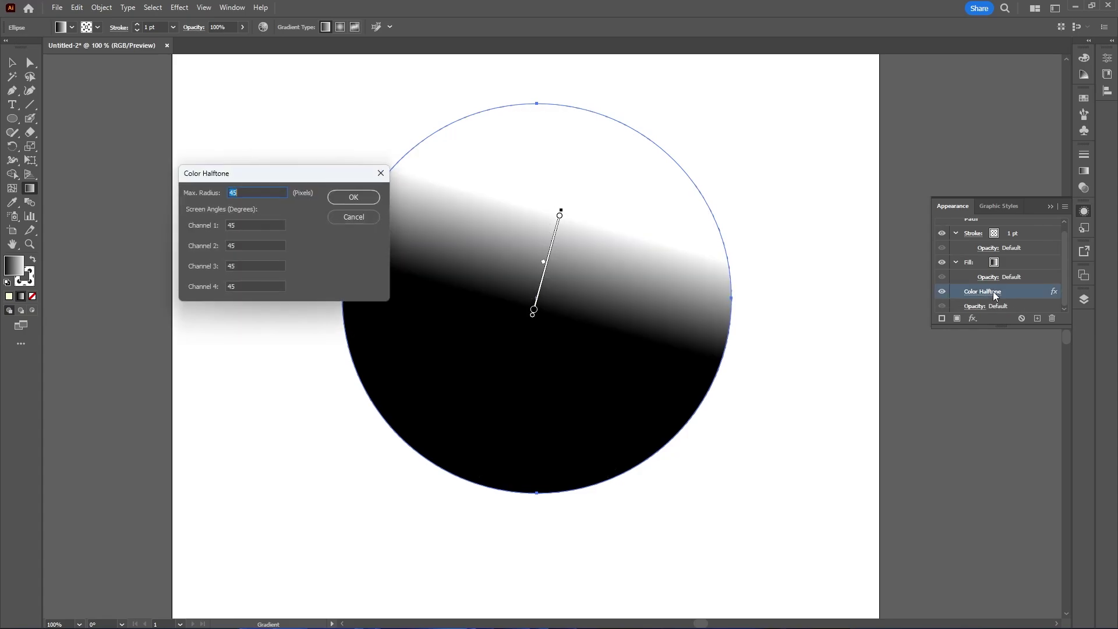
left_click(266, 243)
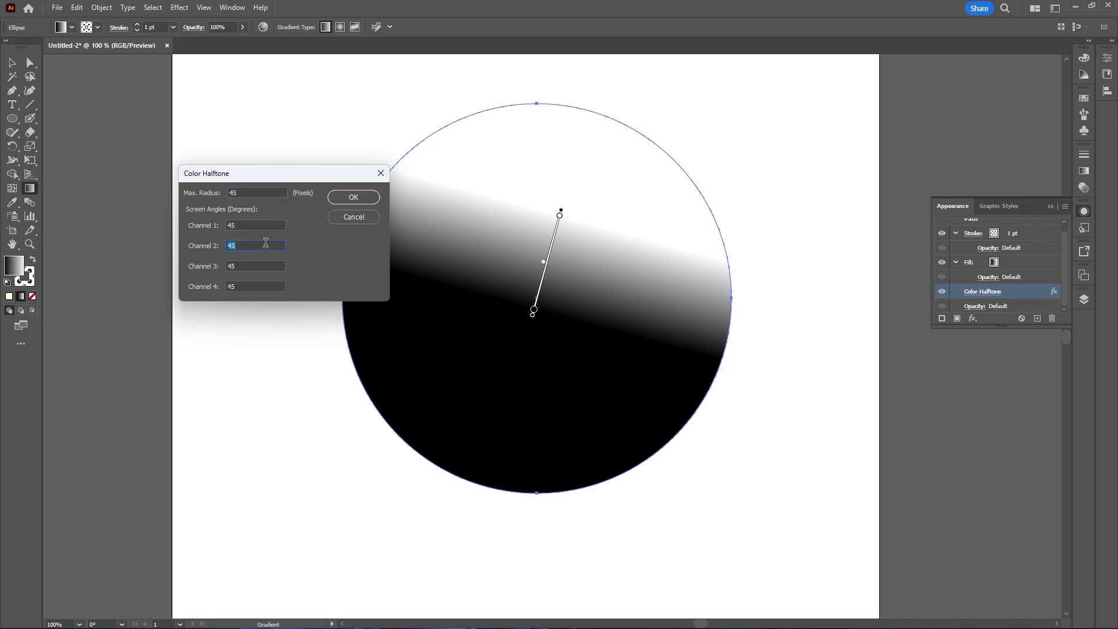
type("20")
left_click(243, 283)
type("20")
left_click(370, 198)
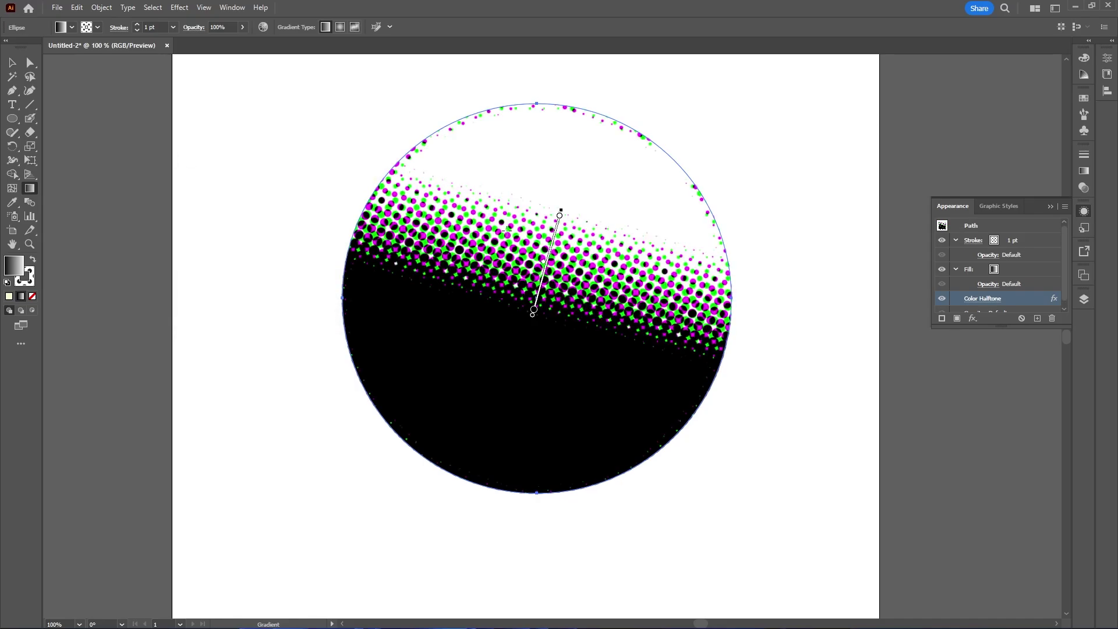
scroll(584, 274, "up", 5)
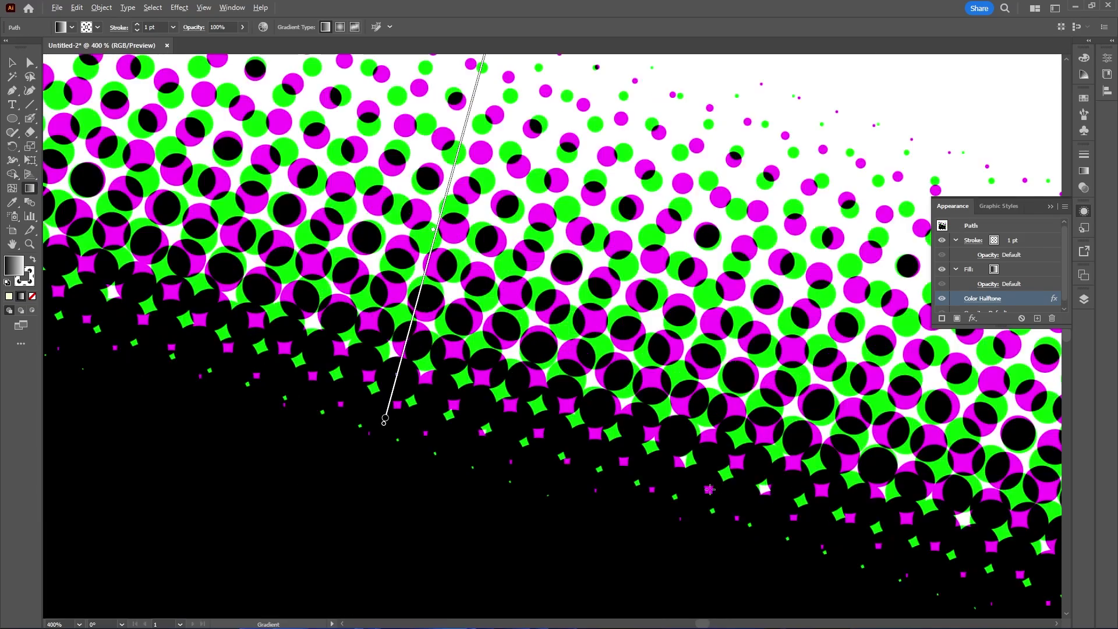
scroll(685, 321, "down", 5)
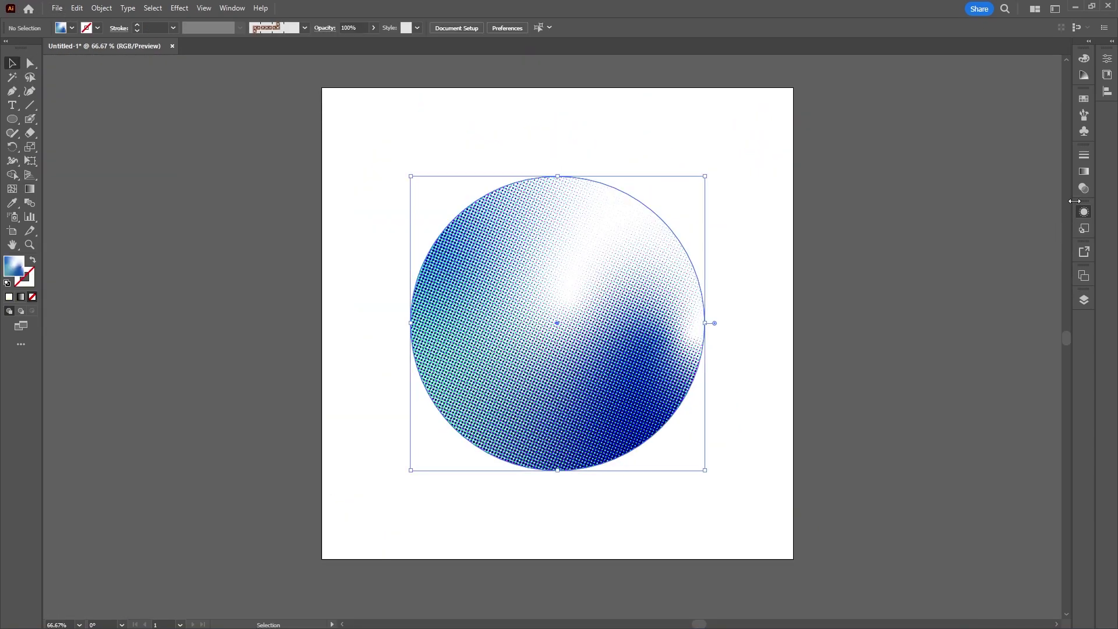
Change the blue halftone circle in Untitled-1 to a radial gradient and redraw it from the circle's lower right toward its upper left
left_click(1015, 170)
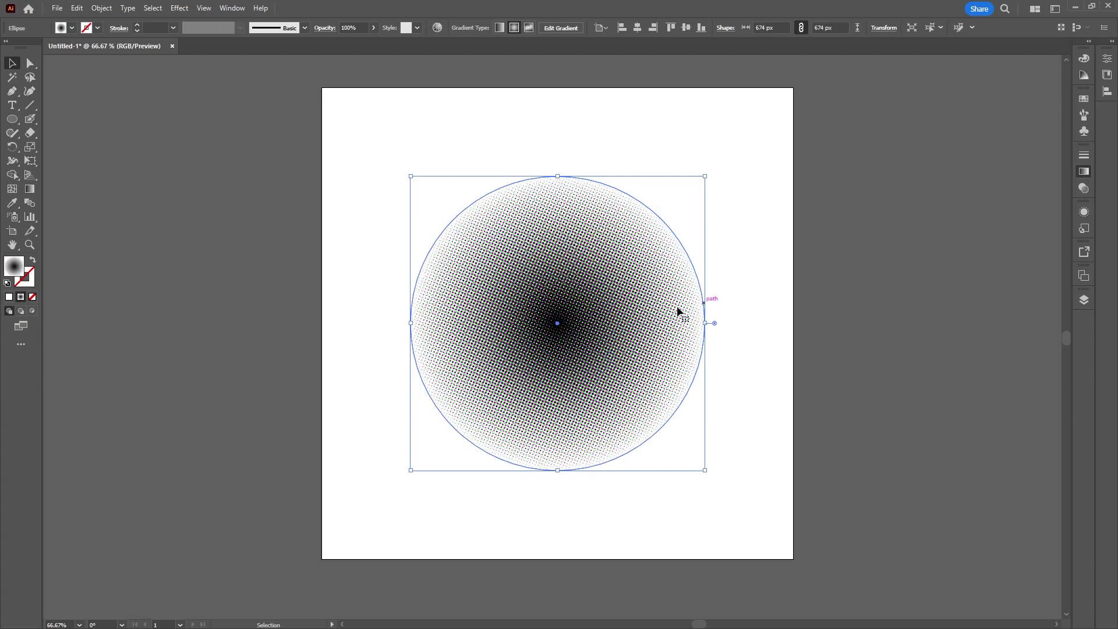
left_click(29, 189)
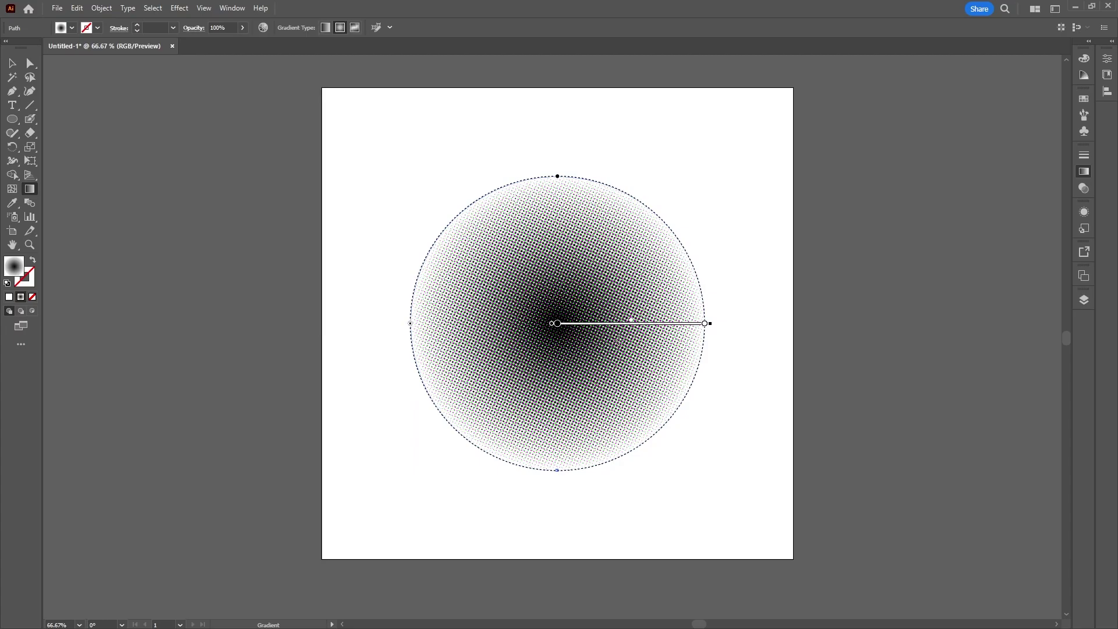
left_click_drag(636, 377, 537, 238)
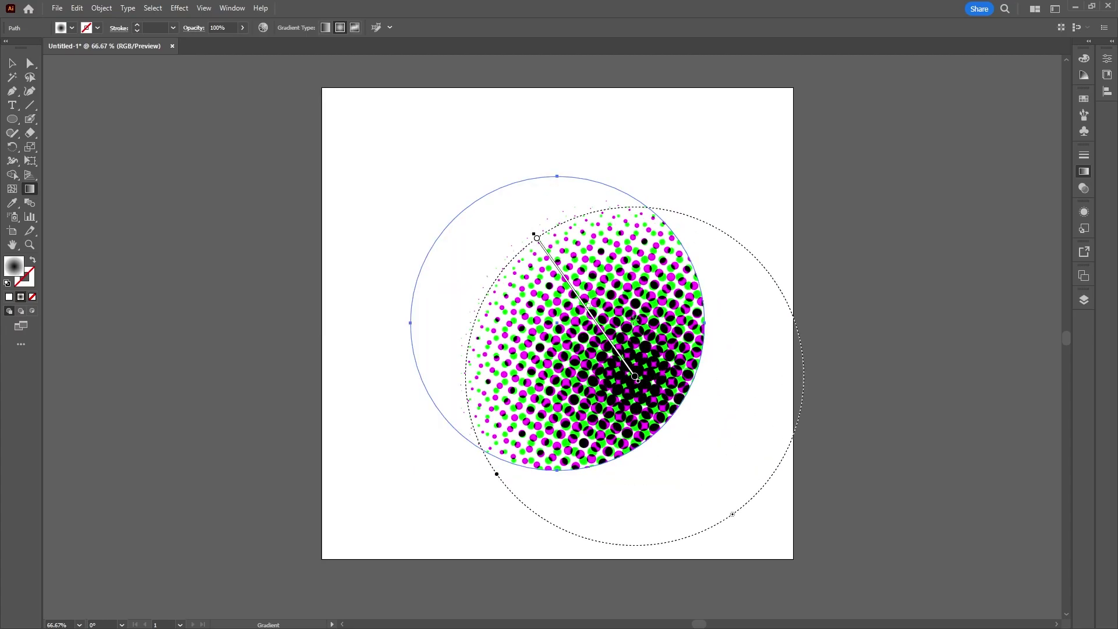
scroll(636, 352, "up", 5)
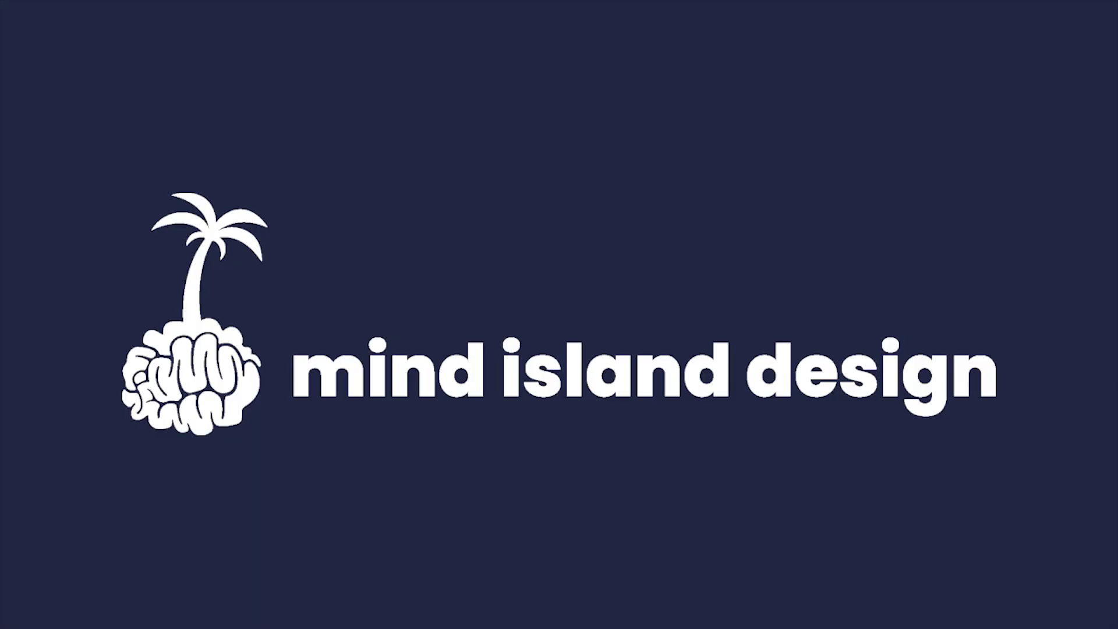